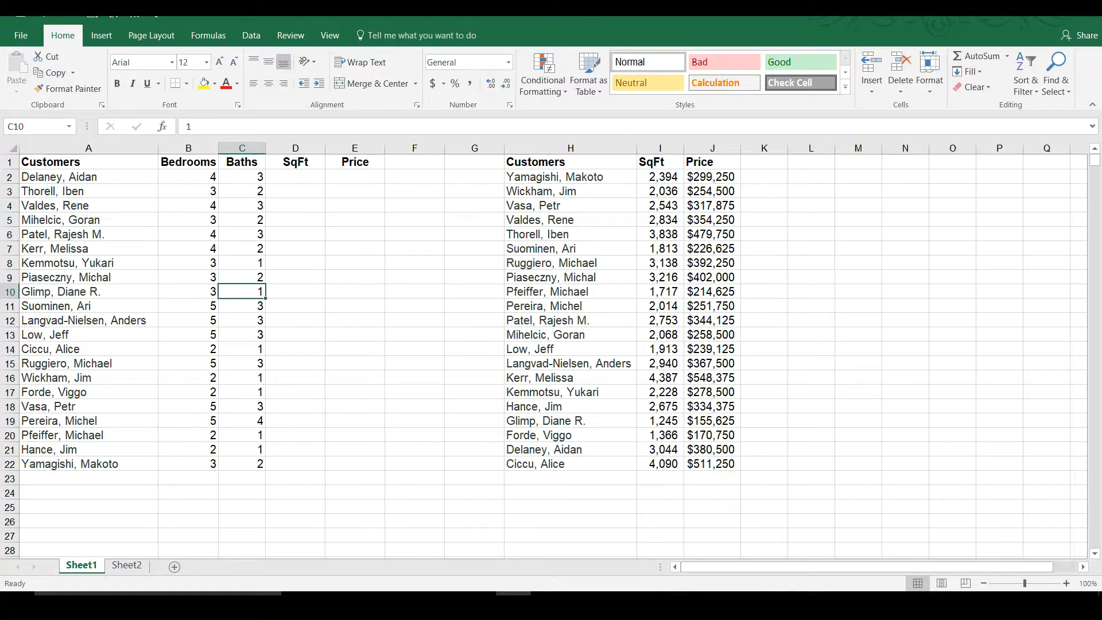
- Begin a VLOOKUP formula in D2 with A2 as the lookup value and the table H2:J22 as the table array
{"action": "left_click_drag", "start_coordinate": [551, 177], "coordinate": [711, 464]}
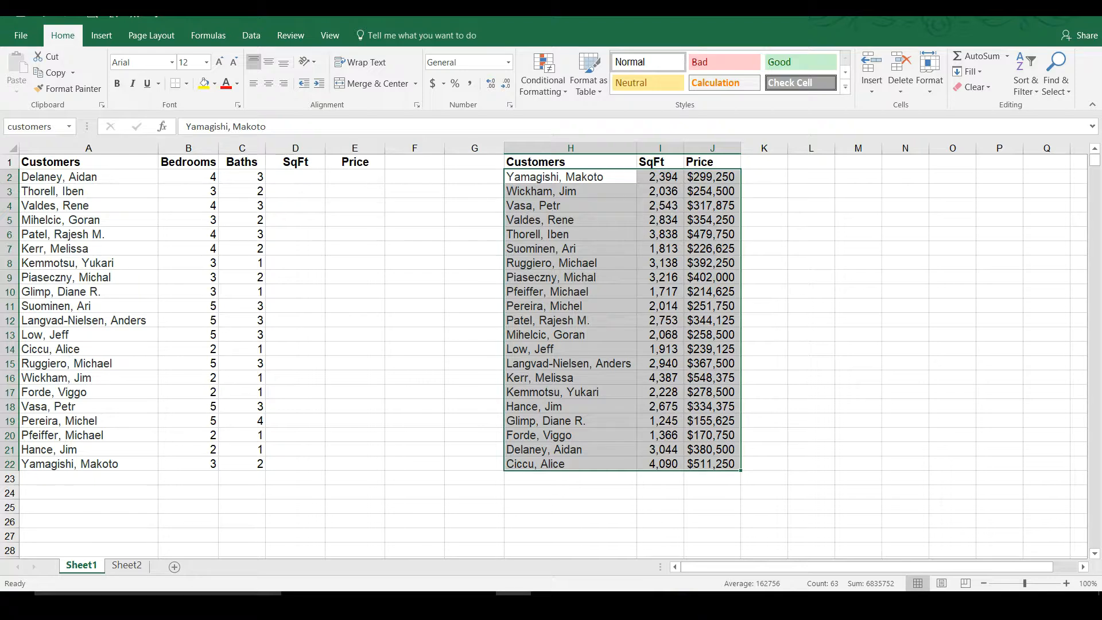
{"action": "left_click", "coordinate": [296, 177]}
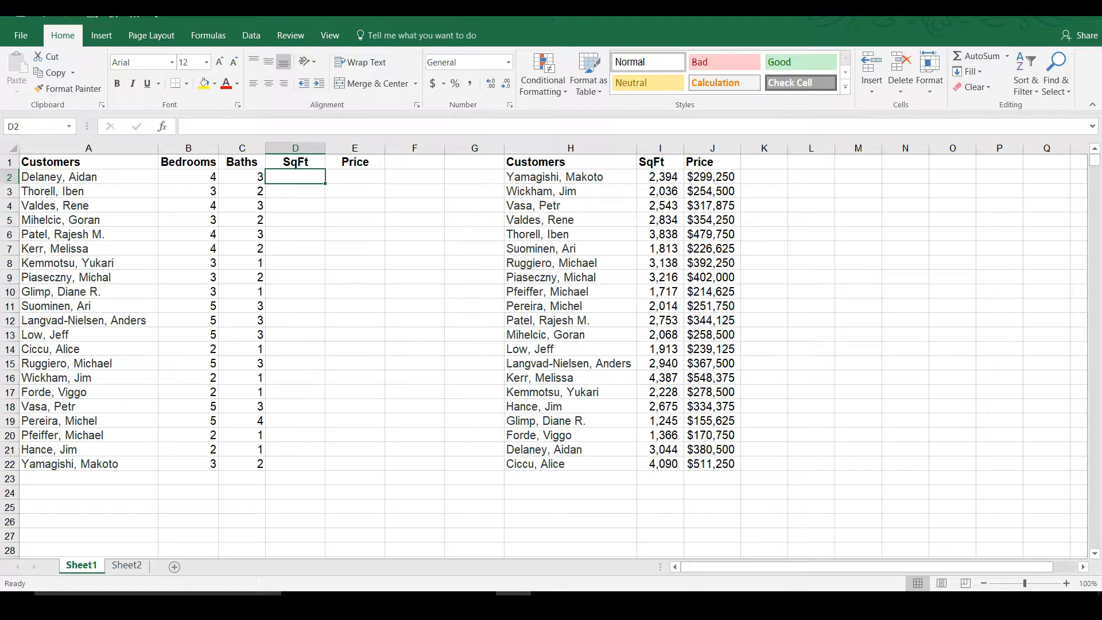
{"action": "type", "text": "=vl"}
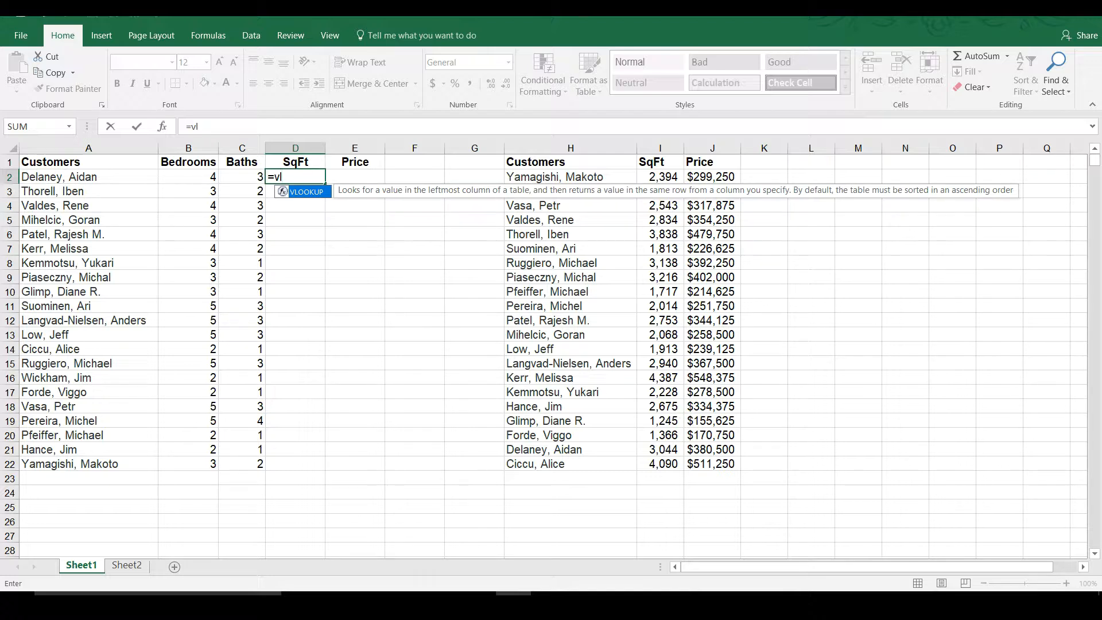
{"action": "key", "text": "Tab"}
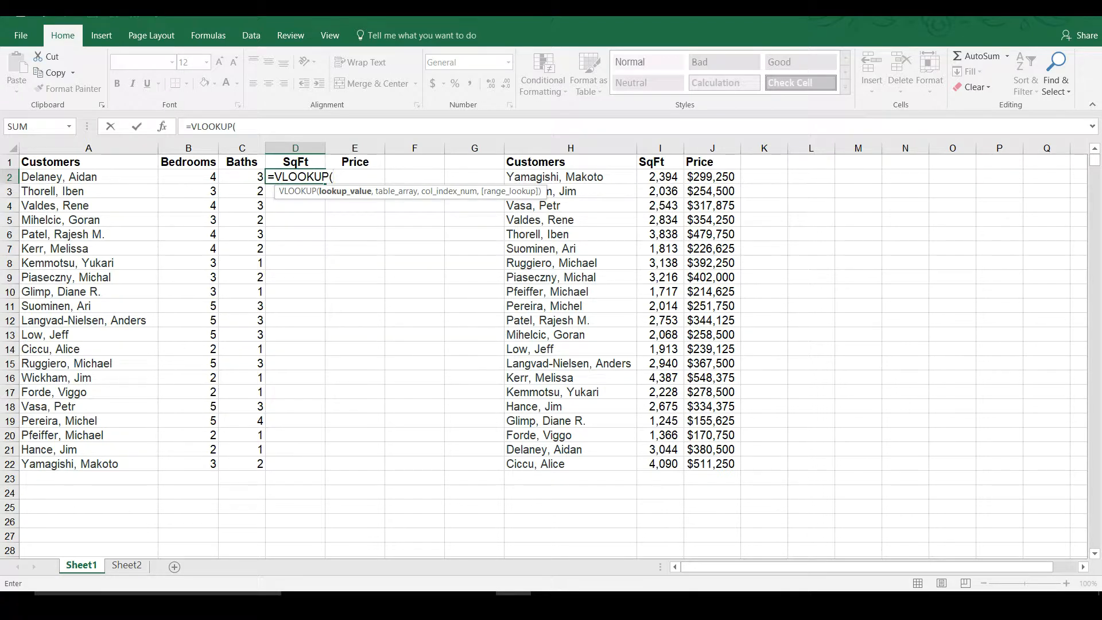
{"action": "left_click", "coordinate": [88, 177]}
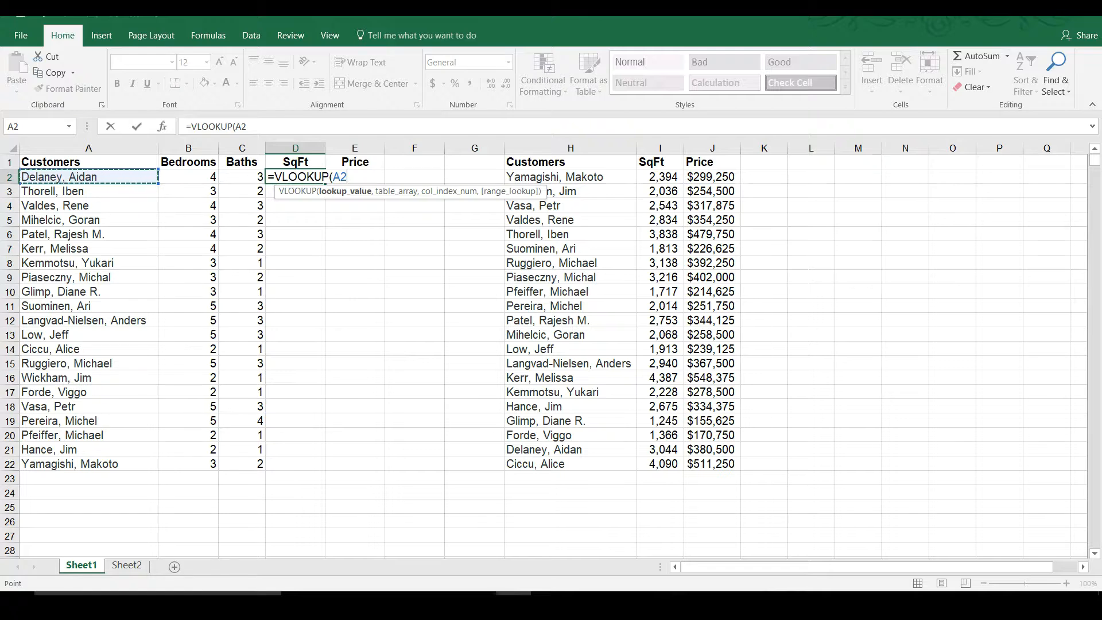
{"action": "type", "text": ","}
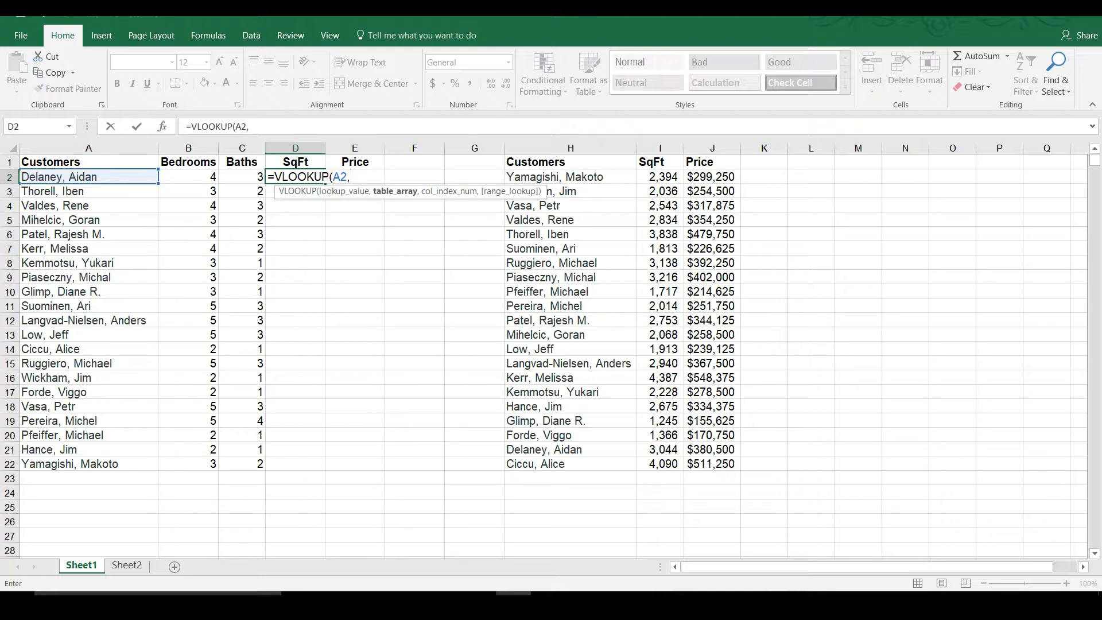
{"action": "left_click_drag", "start_coordinate": [551, 177], "coordinate": [720, 464]}
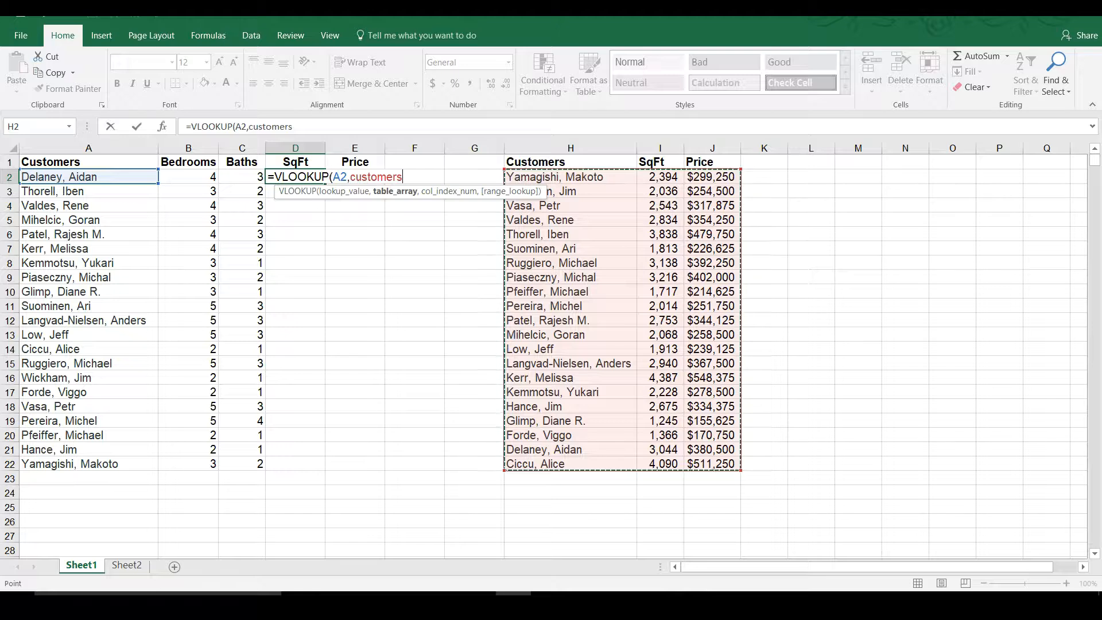
- Clear the table array argument of the D2 formula and re-enter it as the named range customers
{"action": "key", "text": "BackSpace"}
{"action": "key", "text": "BackSpace"}
{"action": "key", "text": "BackSpace"}
{"action": "key", "text": "BackSpace"}
{"action": "key", "text": "BackSpace"}
{"action": "key", "text": "BackSpace"}
{"action": "key", "text": "BackSpace"}
{"action": "key", "text": "BackSpace"}
{"action": "key", "text": "BackSpace"}
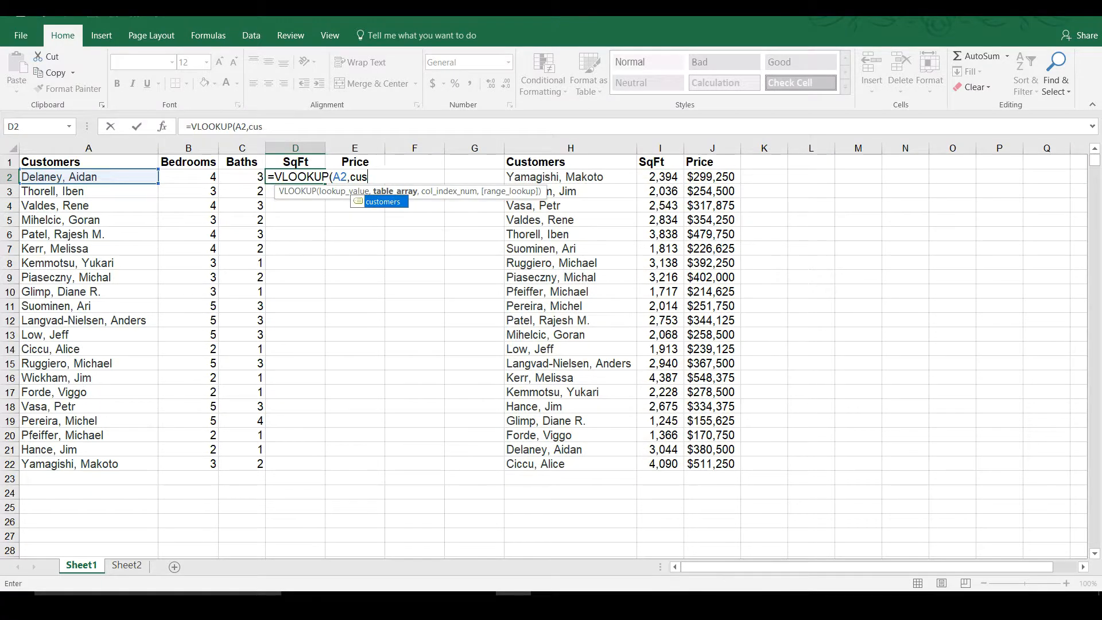
{"action": "type", "text": "cu"}
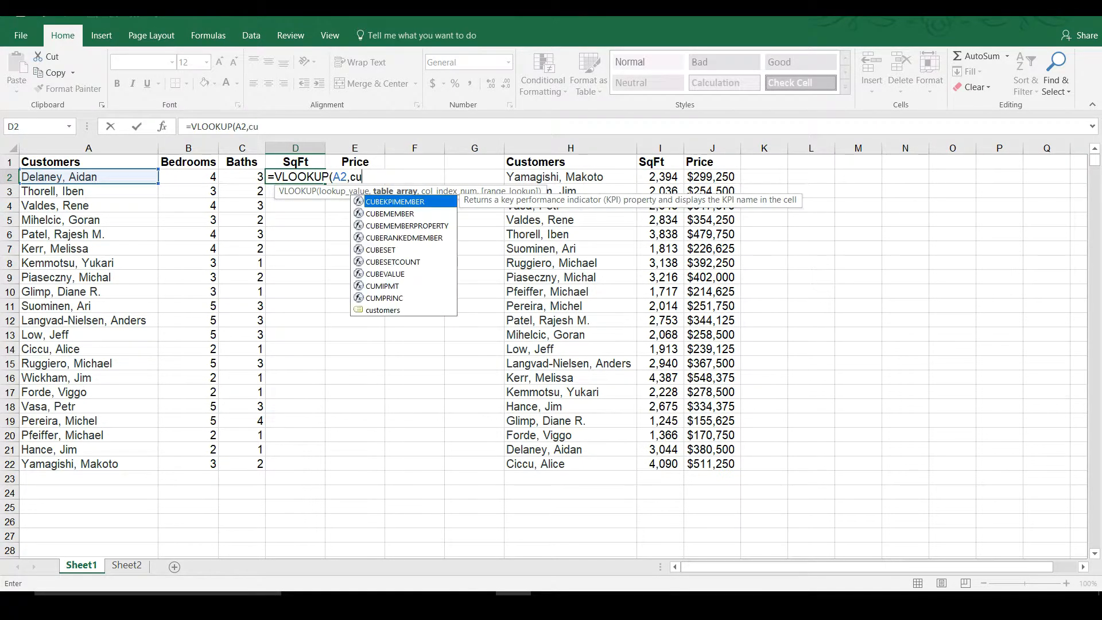
{"action": "type", "text": "stomers"}
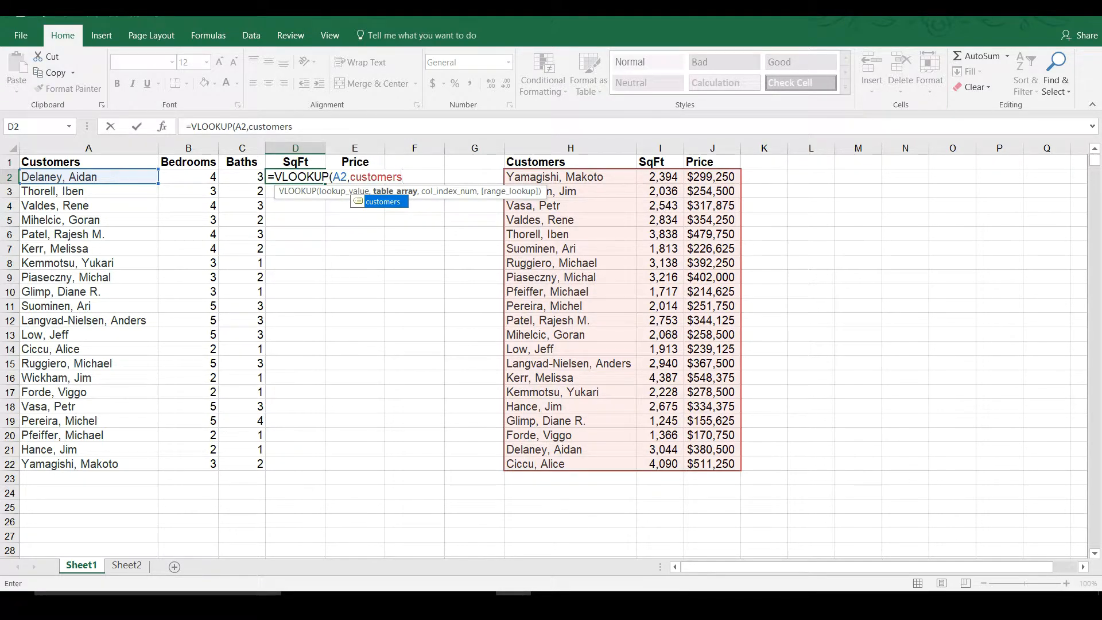
- Complete the D2 formula with column index 2 and FALSE for an exact match, and fill it down the SqFt column through row 22
{"action": "type", "text": ","}
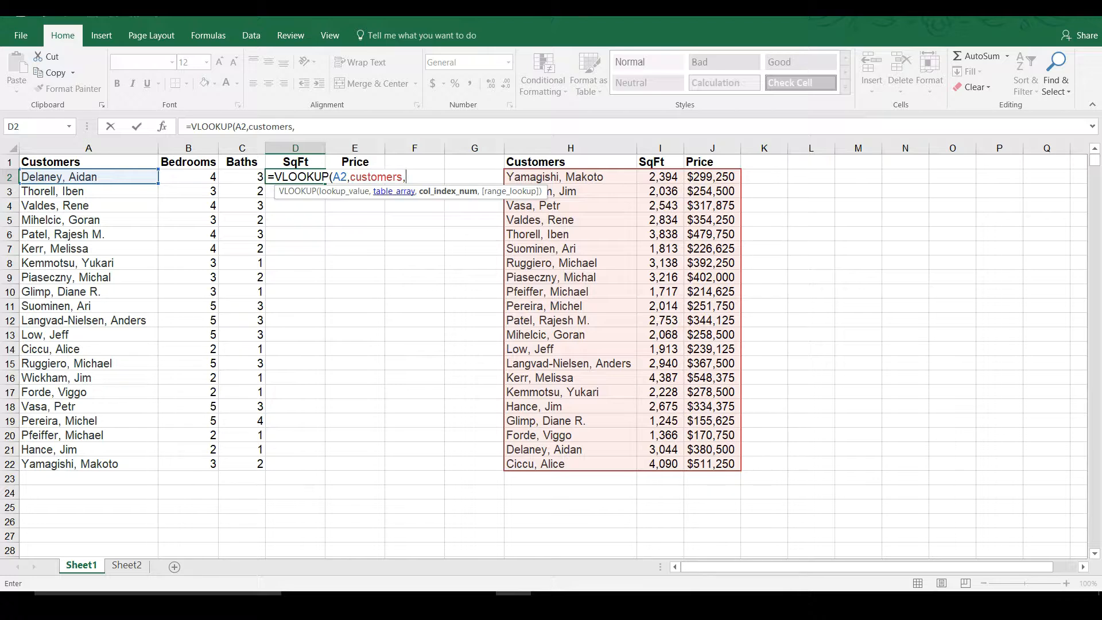
{"action": "type", "text": "2,"}
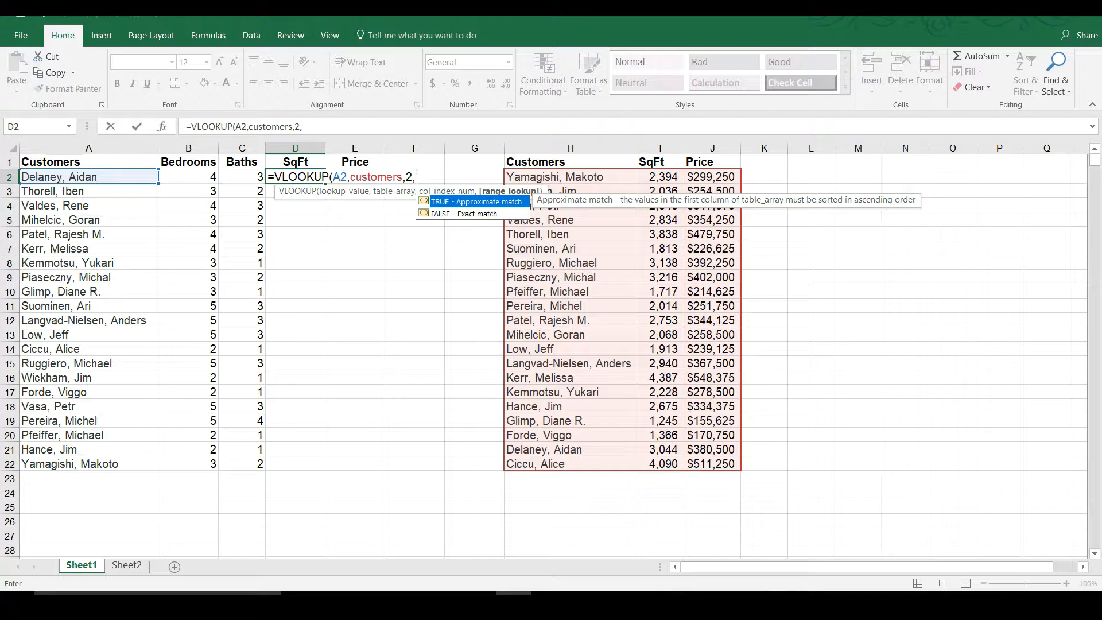
{"action": "type", "text": "false"}
{"action": "key", "text": "Return"}
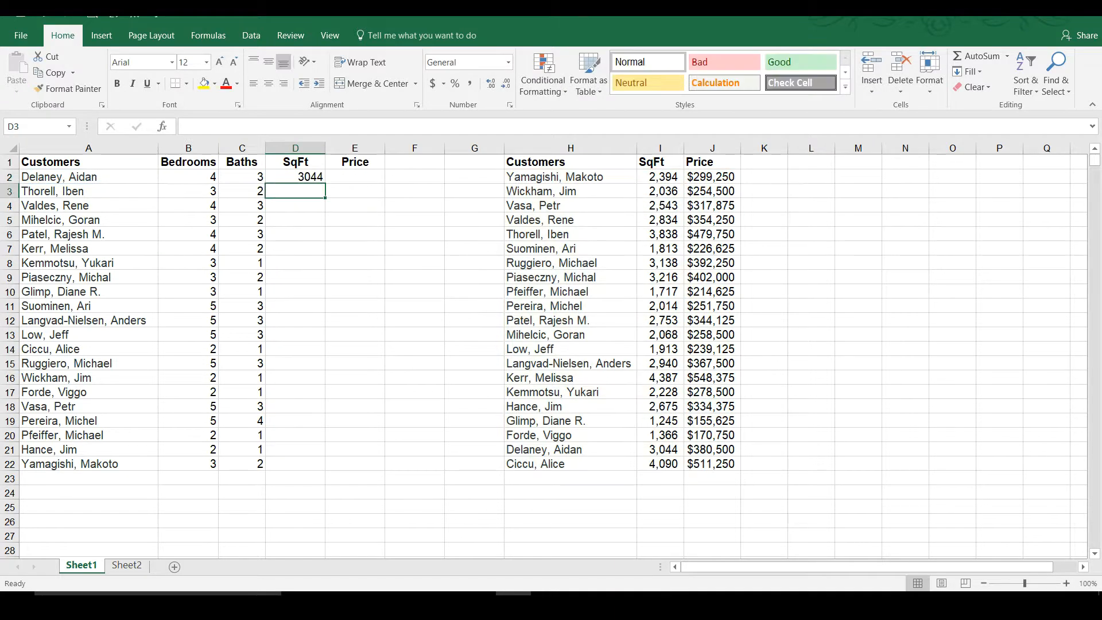
{"action": "left_click", "coordinate": [295, 176]}
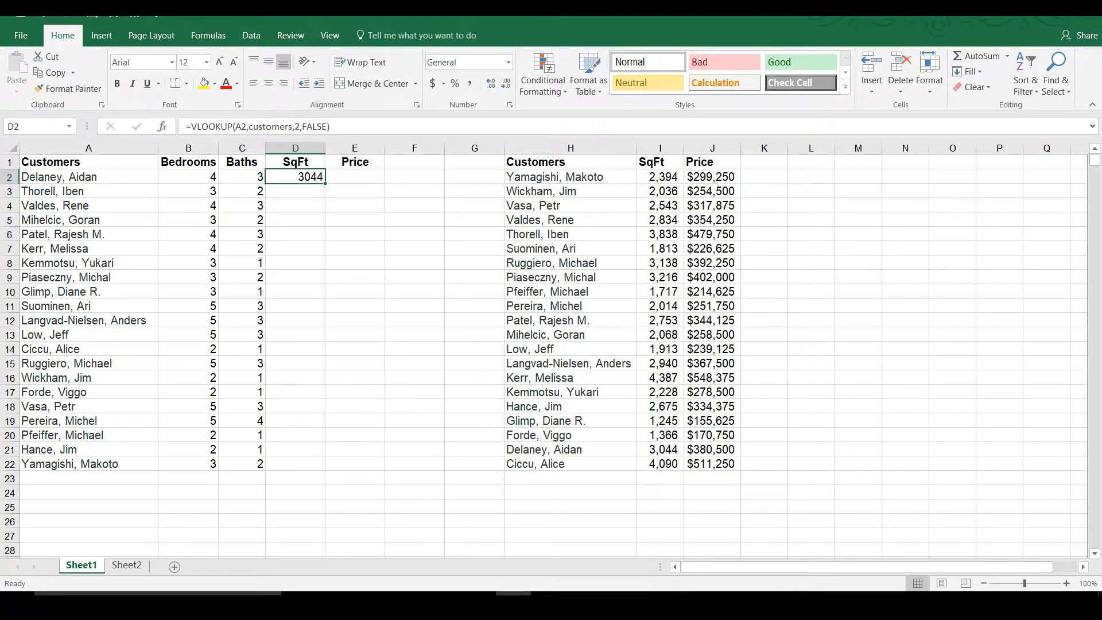
{"action": "double_click", "coordinate": [325, 183]}
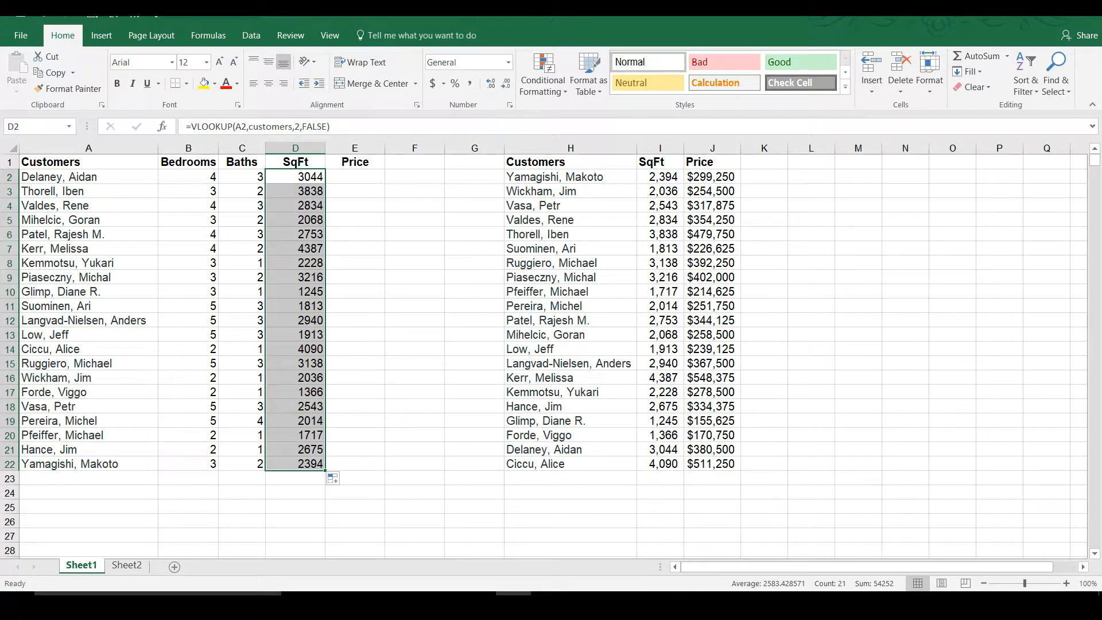
- Delete the defined name customers from the workbook, leaving E2 selected
{"action": "left_click", "coordinate": [355, 176]}
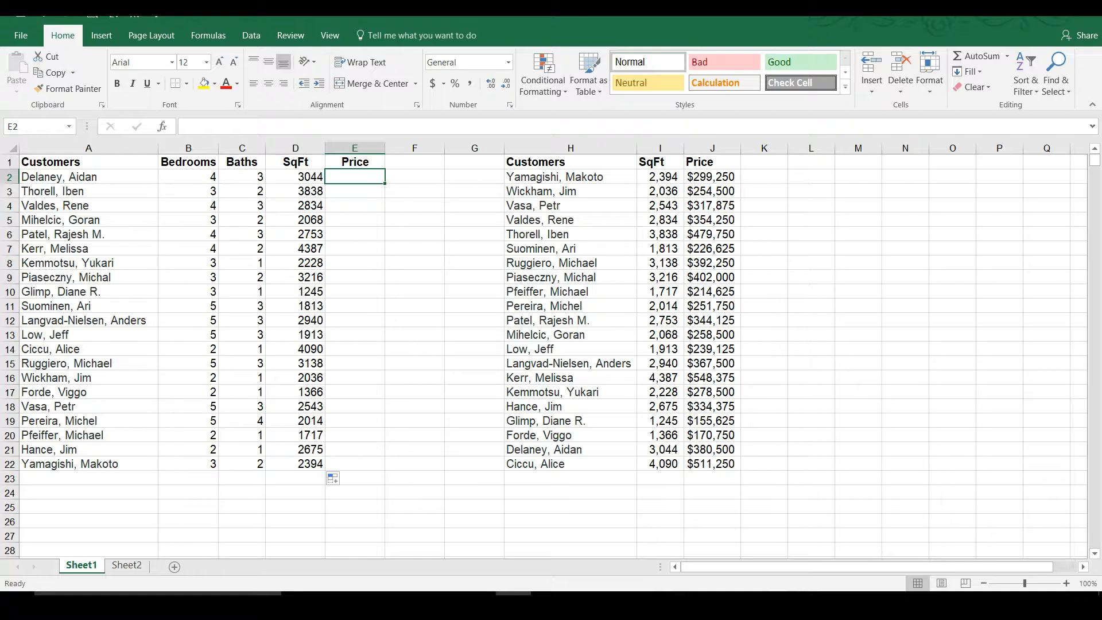
{"action": "left_click", "coordinate": [251, 36]}
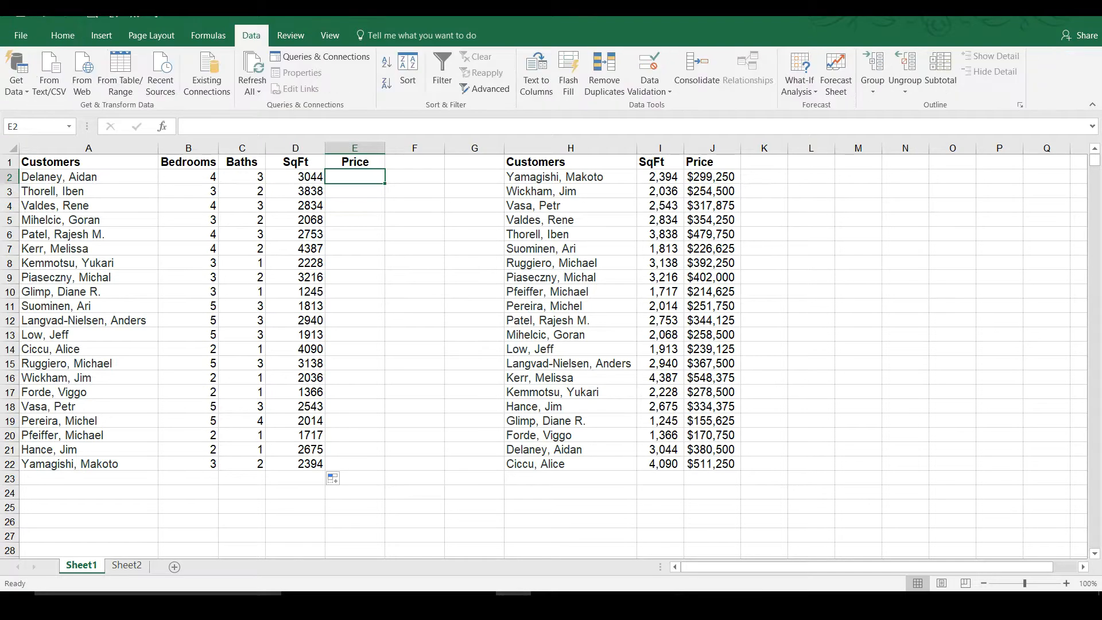
{"action": "left_click", "coordinate": [208, 35]}
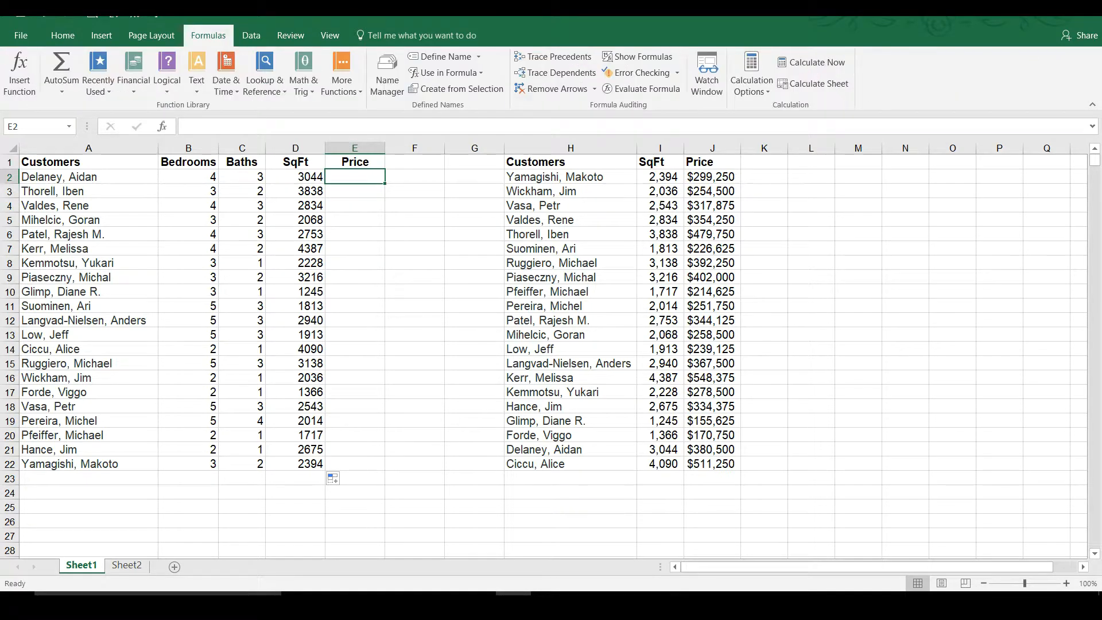
{"action": "left_click", "coordinate": [388, 74]}
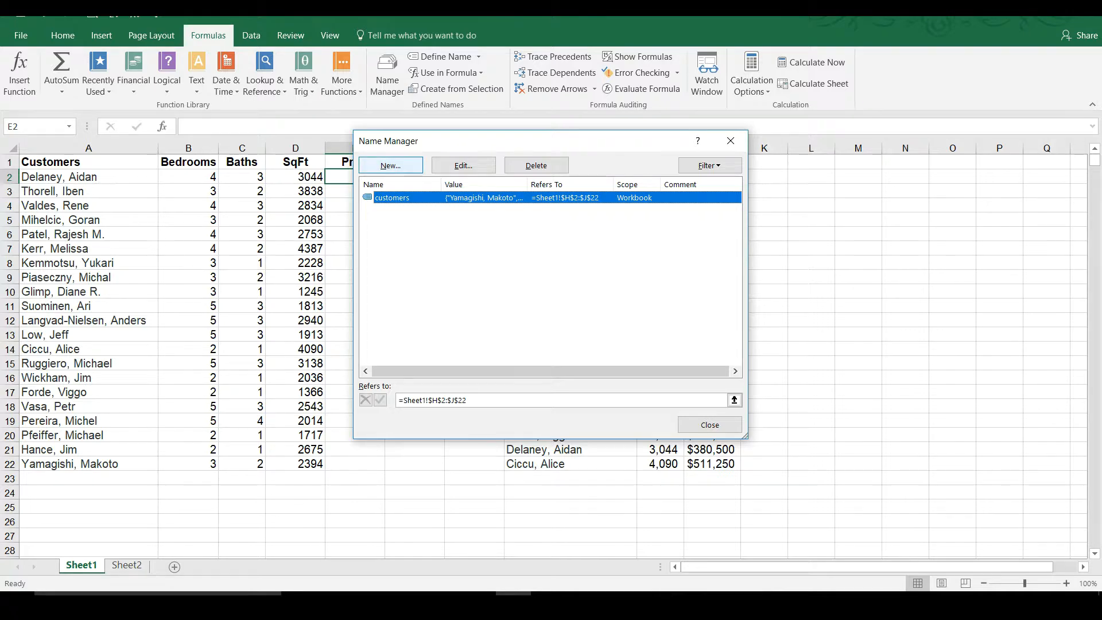
{"action": "left_click", "coordinate": [536, 166]}
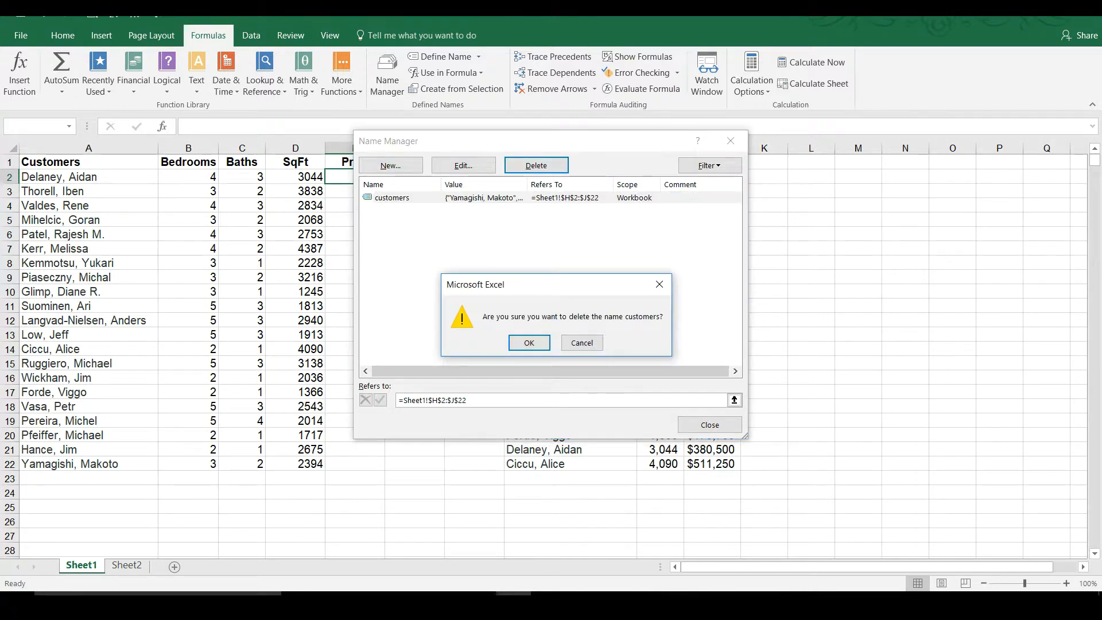
{"action": "left_click", "coordinate": [524, 343]}
{"action": "left_click", "coordinate": [710, 425]}
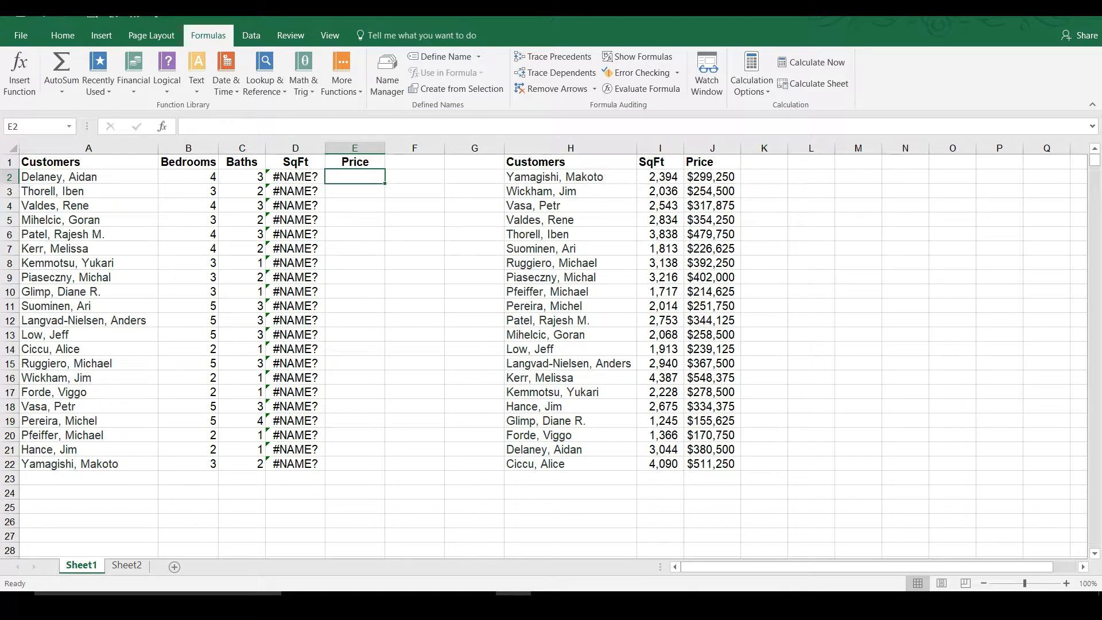
- Begin a VLOOKUP formula in E2 with A2 as the lookup value and the absolute range $H$2:$J$22 as the table array
{"action": "type", "text": "=vl"}
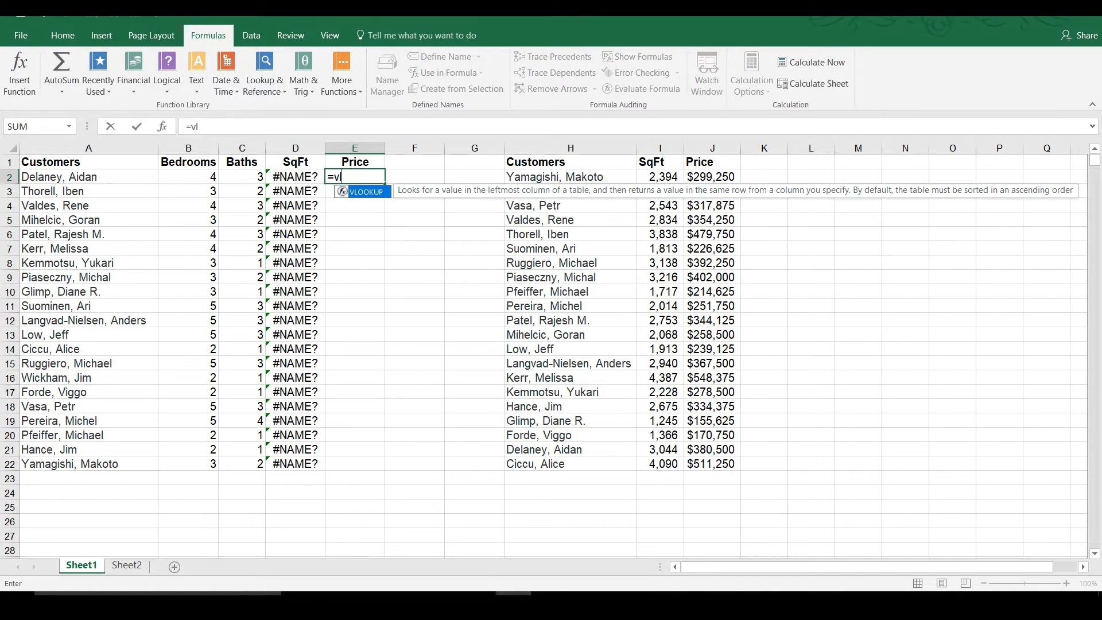
{"action": "key", "text": "Tab"}
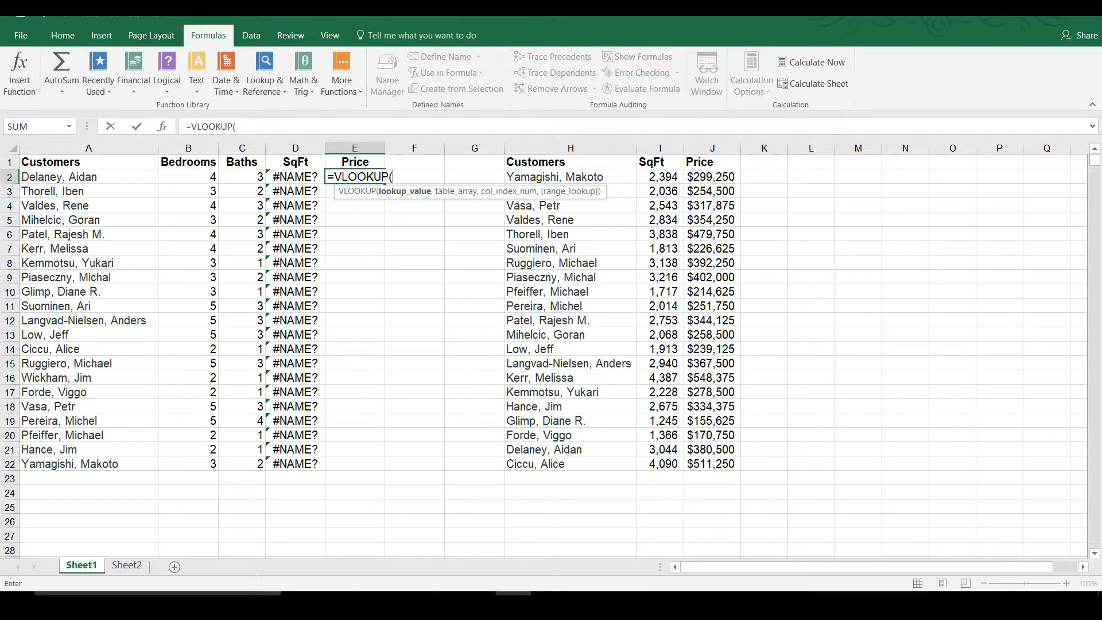
{"action": "left_click", "coordinate": [88, 177]}
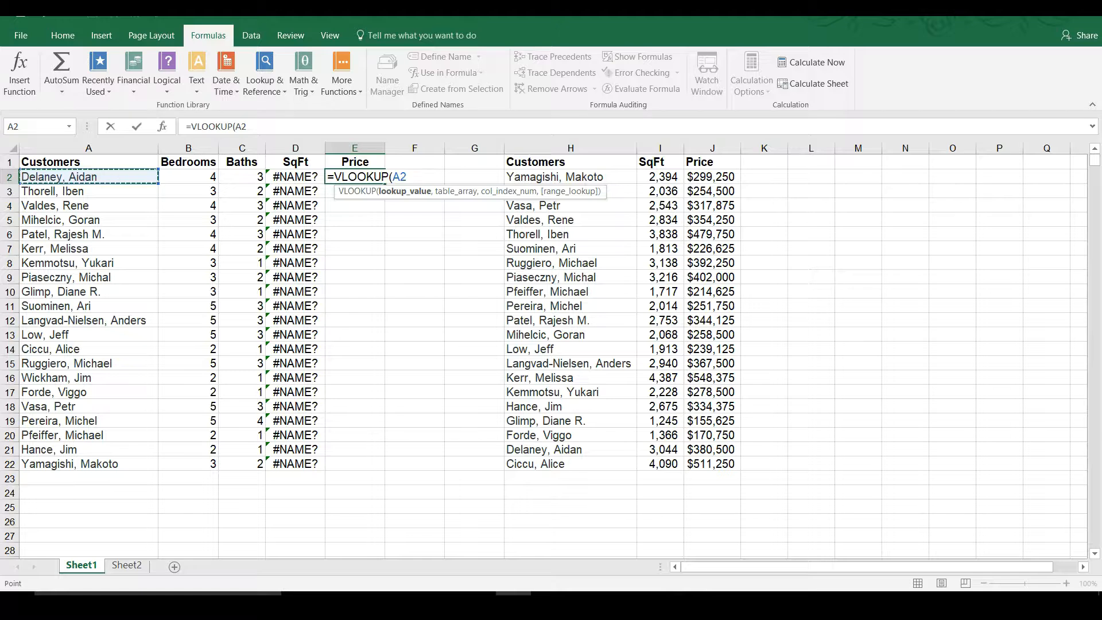
{"action": "type", "text": ","}
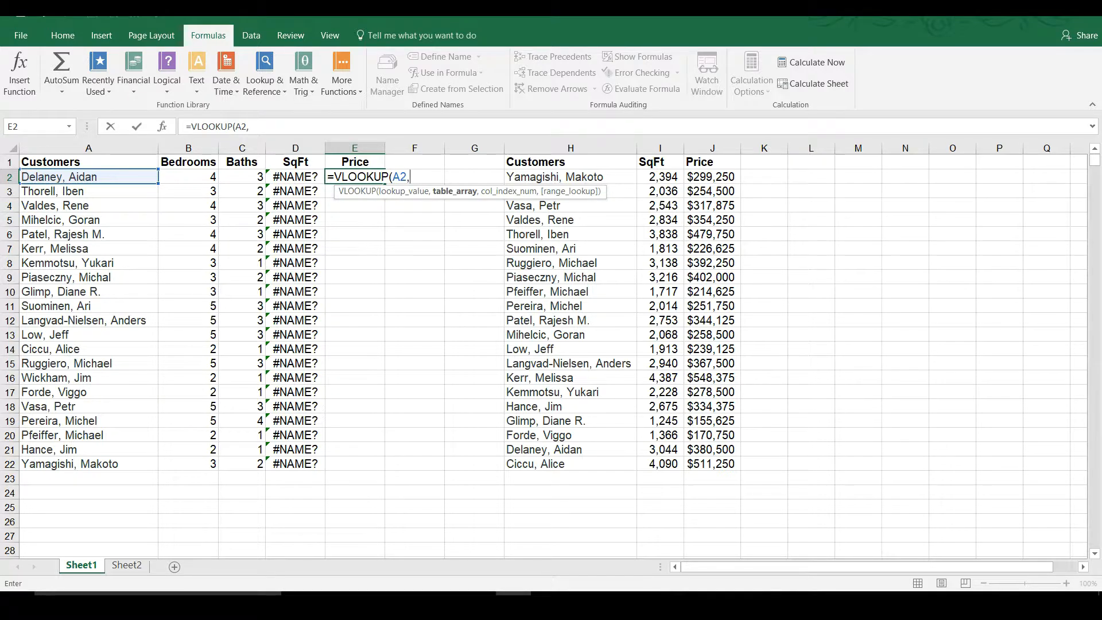
{"action": "left_click_drag", "start_coordinate": [568, 176], "coordinate": [724, 466]}
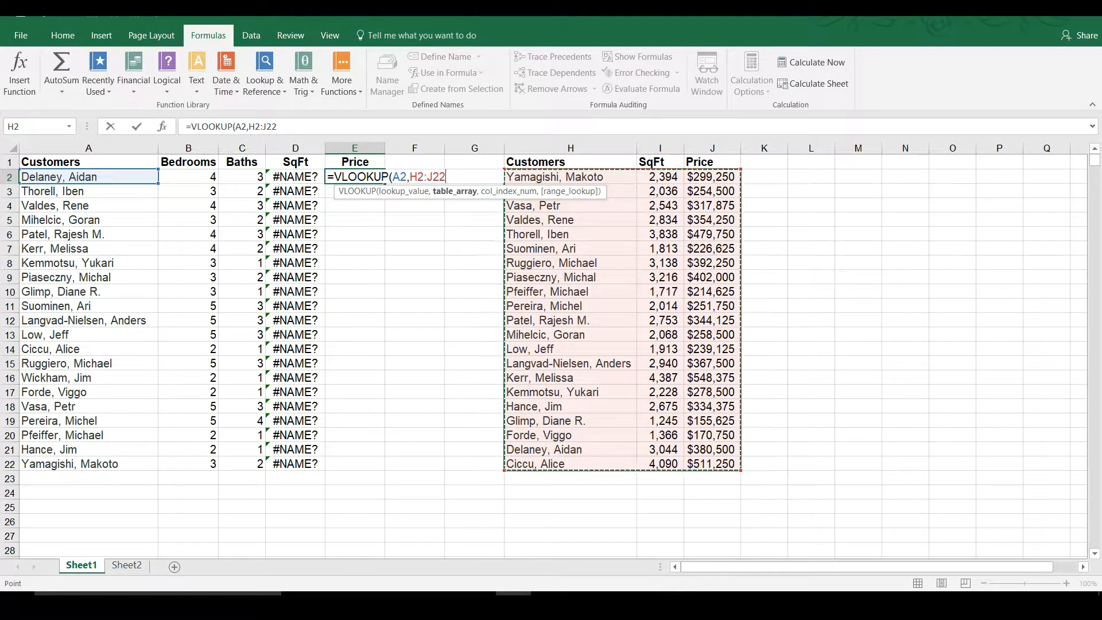
{"action": "key", "text": "F4"}
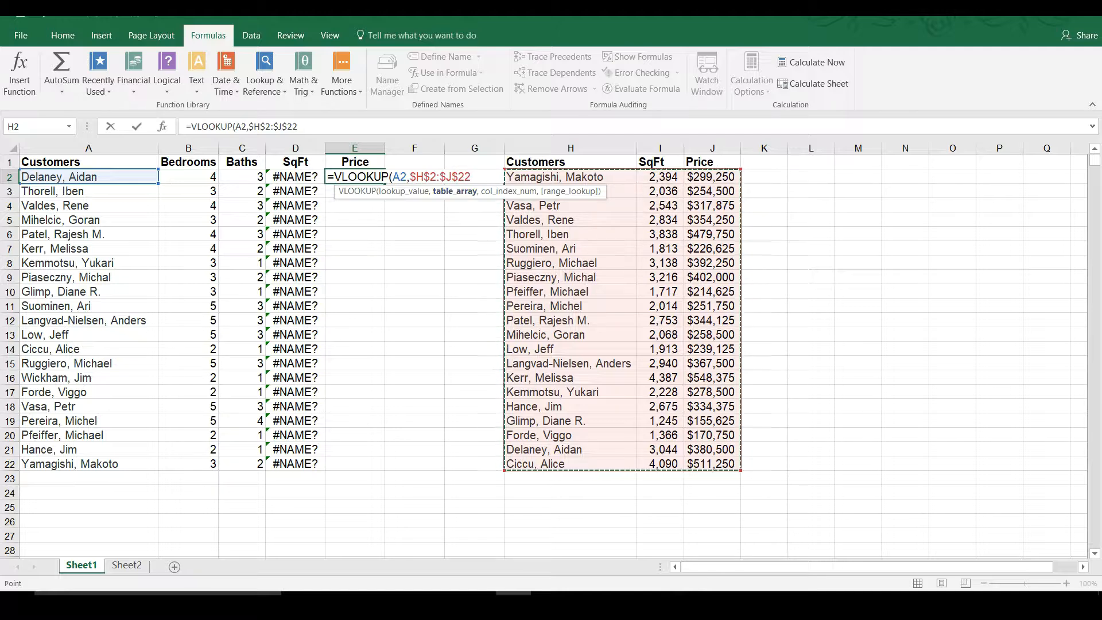
- Complete the E2 formula with column index 3 and FALSE for an exact match, and fill it down the Price column through row 22
{"action": "type", "text": ","}
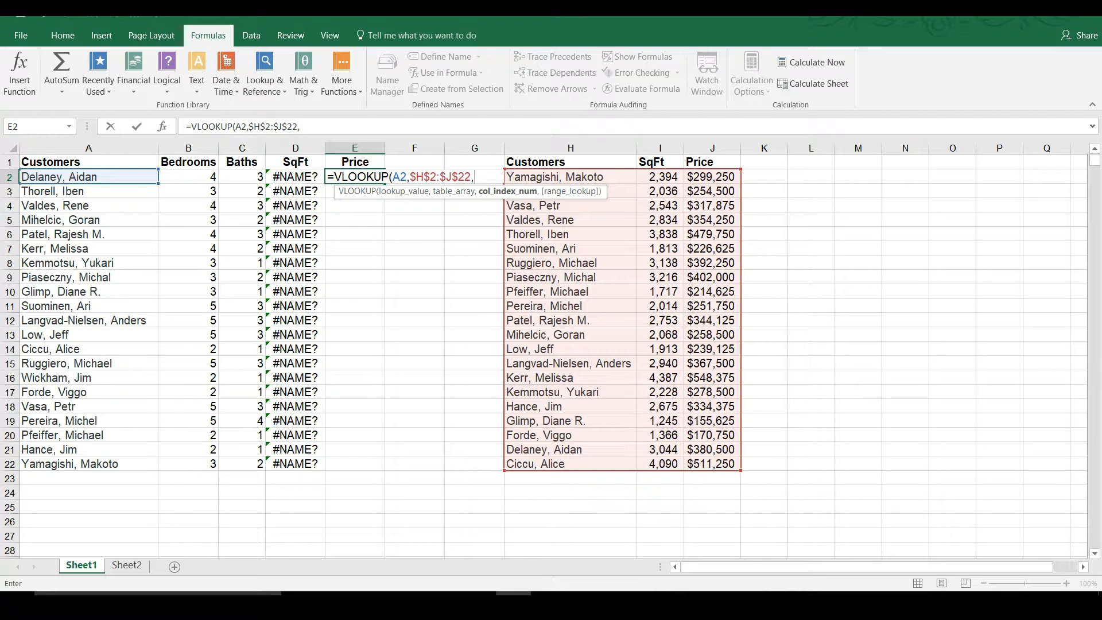
{"action": "type", "text": "3,"}
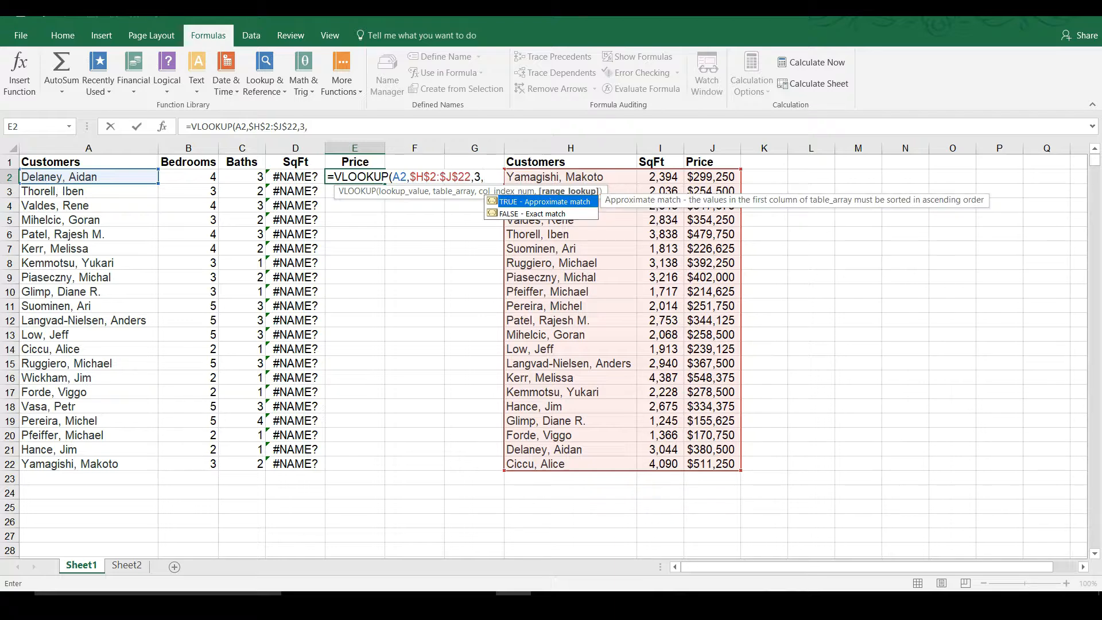
{"action": "type", "text": "false"}
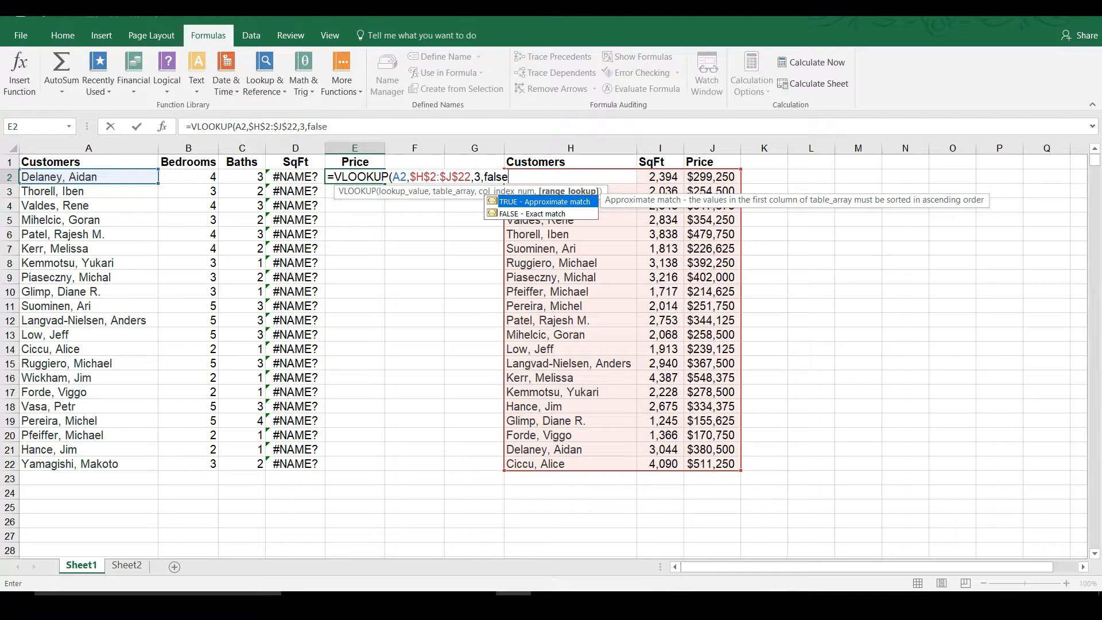
{"action": "key", "text": "Return"}
{"action": "left_click", "coordinate": [354, 177]}
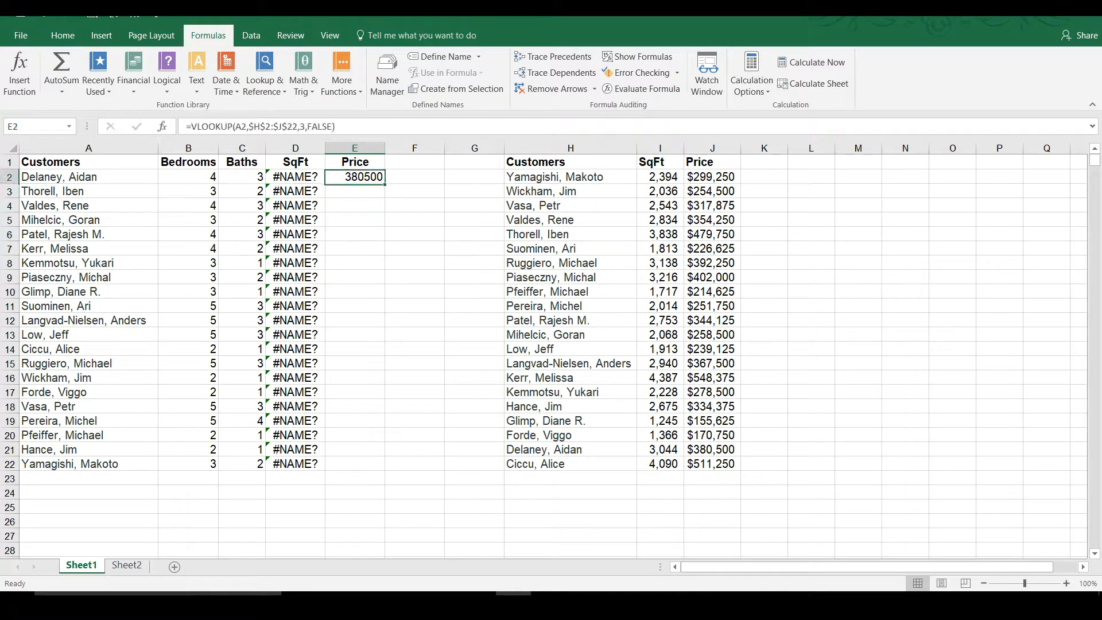
{"action": "double_click", "coordinate": [385, 183]}
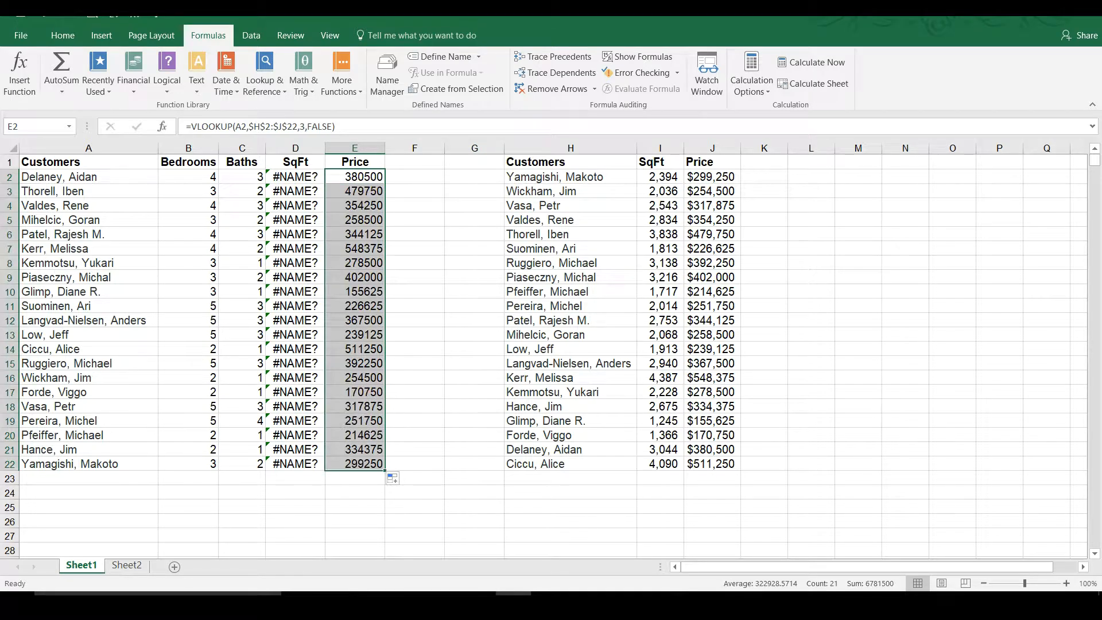
{"action": "left_click", "coordinate": [355, 378]}
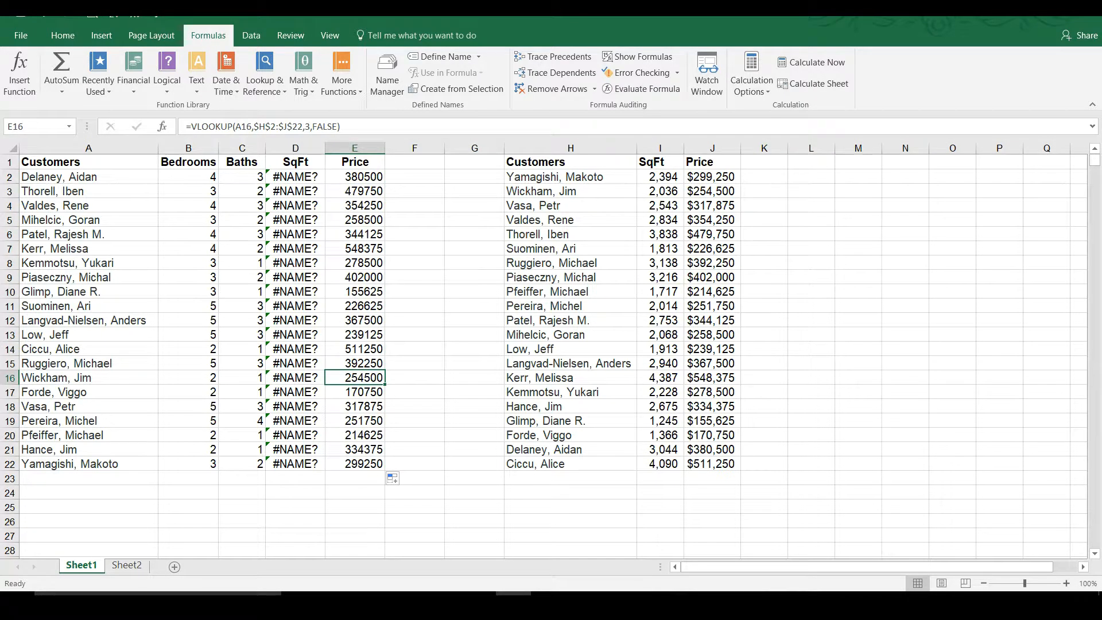
- Replace the customers name in the D2 VLOOKUP formula with the absolute range $H$2:$J$22 as the table array
{"action": "left_click", "coordinate": [296, 177]}
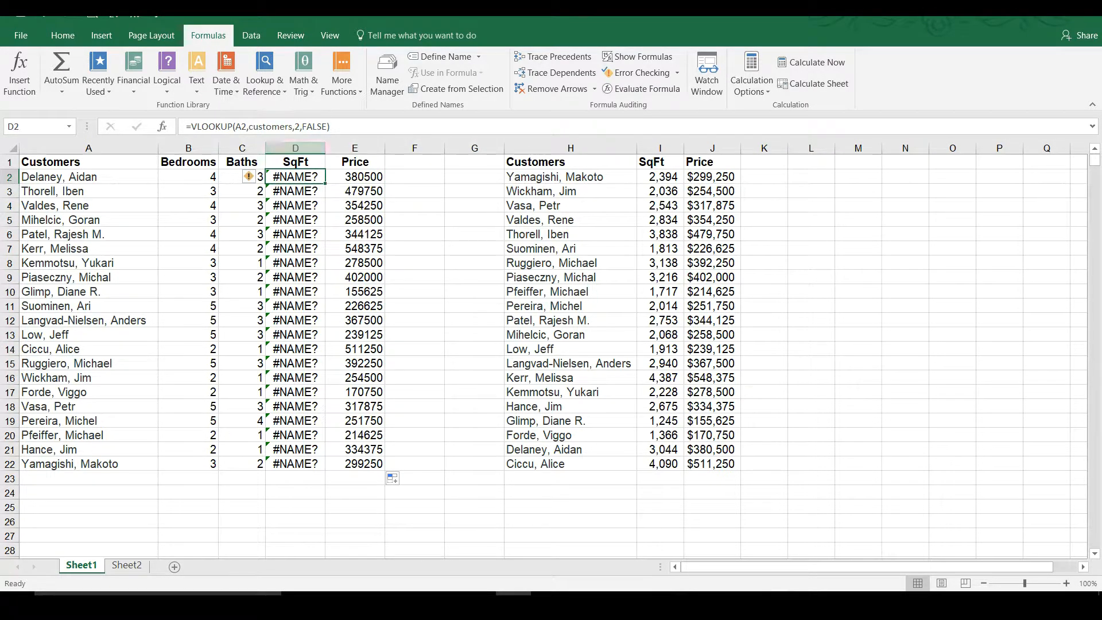
{"action": "left_click", "coordinate": [287, 127]}
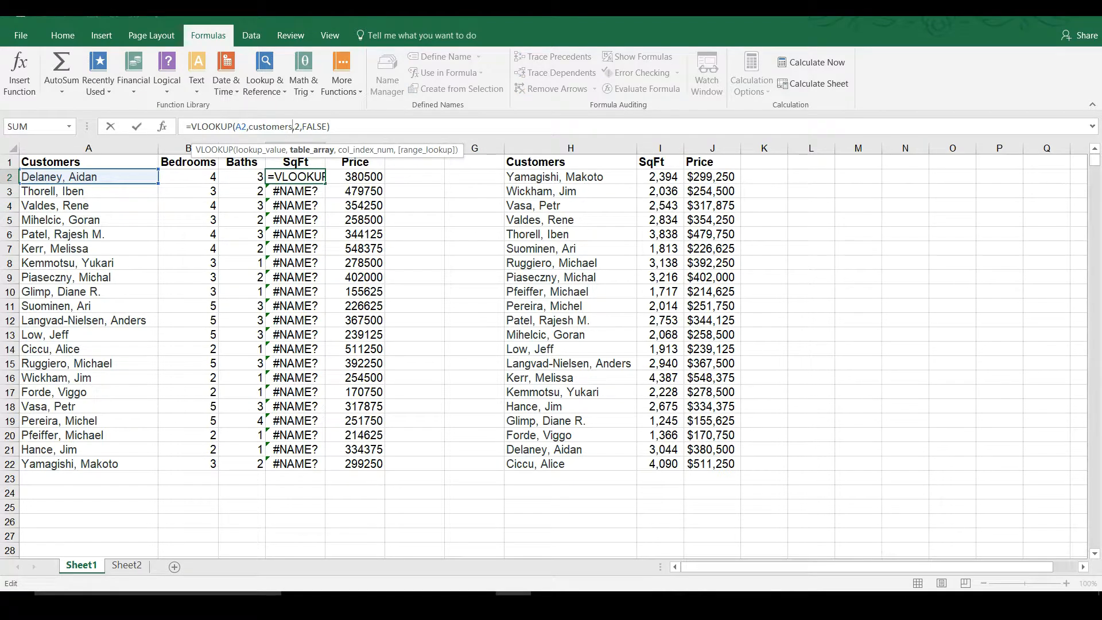
{"action": "key", "text": "BackSpace"}
{"action": "key", "text": "BackSpace"}
{"action": "key", "text": "BackSpace"}
{"action": "key", "text": "BackSpace"}
{"action": "key", "text": "BackSpace"}
{"action": "key", "text": "BackSpace"}
{"action": "key", "text": "BackSpace"}
{"action": "key", "text": "BackSpace"}
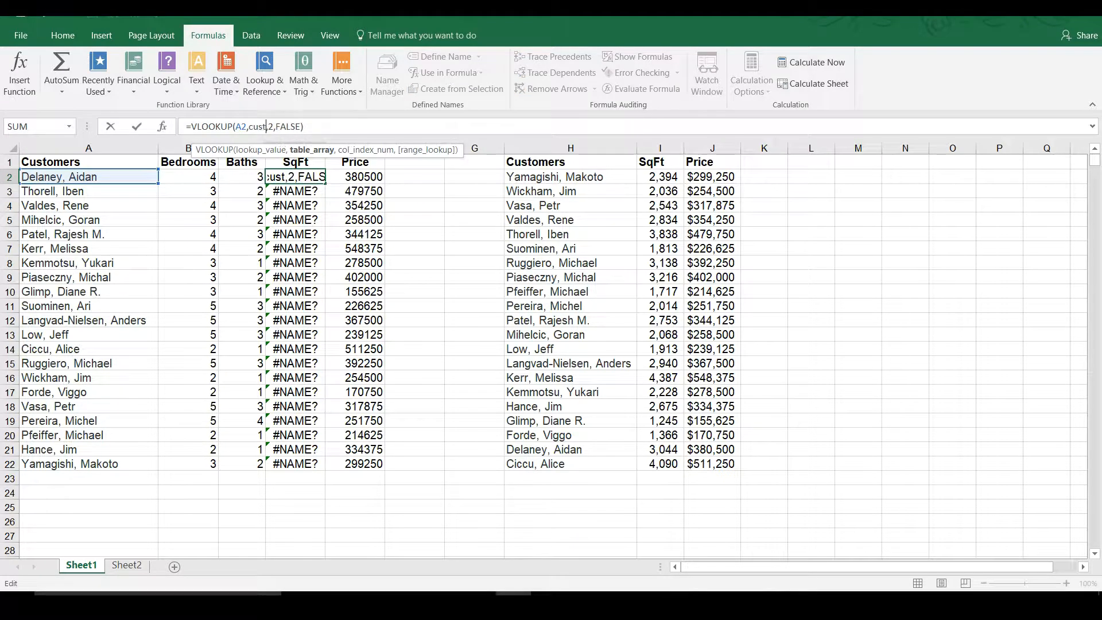
{"action": "key", "text": "BackSpace"}
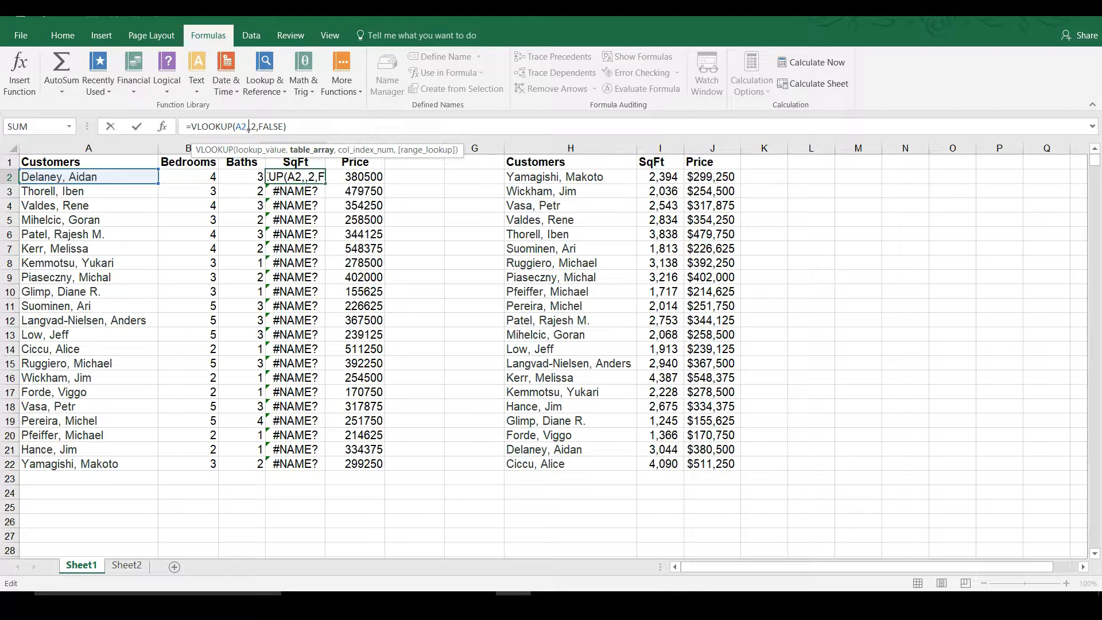
{"action": "left_click_drag", "start_coordinate": [516, 177], "coordinate": [739, 469]}
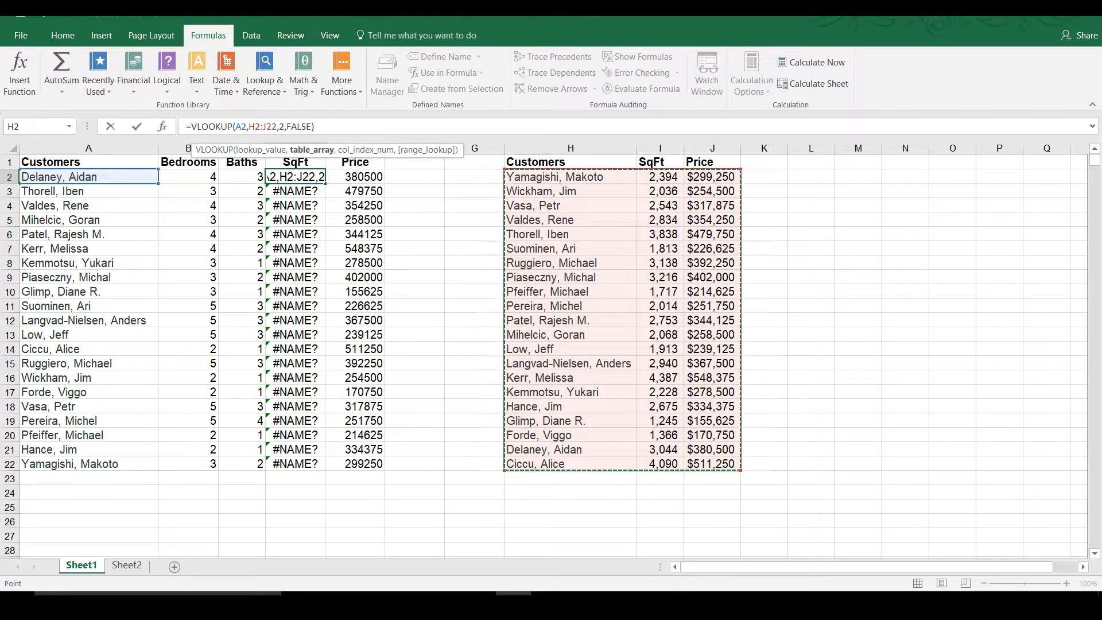
{"action": "key", "text": "F4"}
{"action": "key", "text": "Return"}
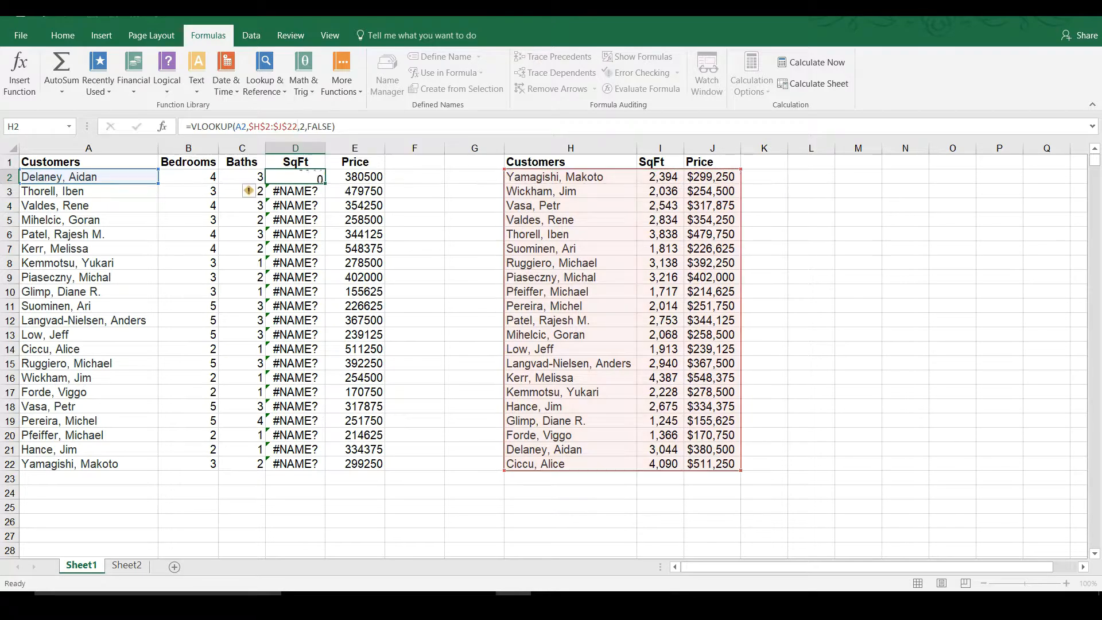
- Fill the corrected D2 formula down the SqFt column through row 22 and select D4 to check its formula
{"action": "left_click", "coordinate": [295, 177]}
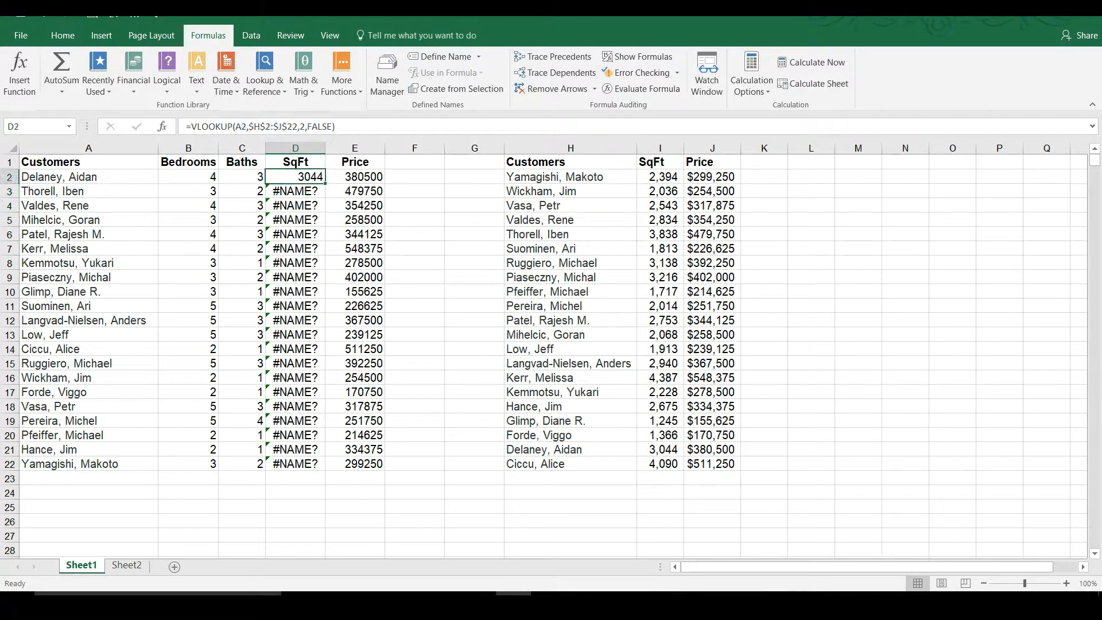
{"action": "left_click_drag", "start_coordinate": [325, 183], "coordinate": [325, 469]}
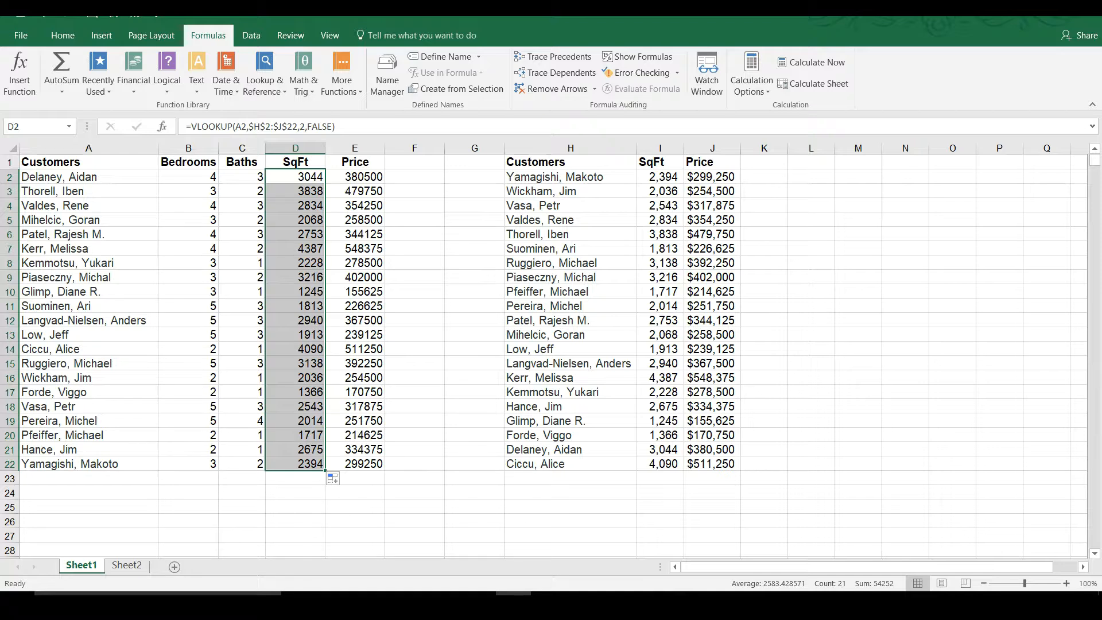
{"action": "left_click", "coordinate": [295, 206]}
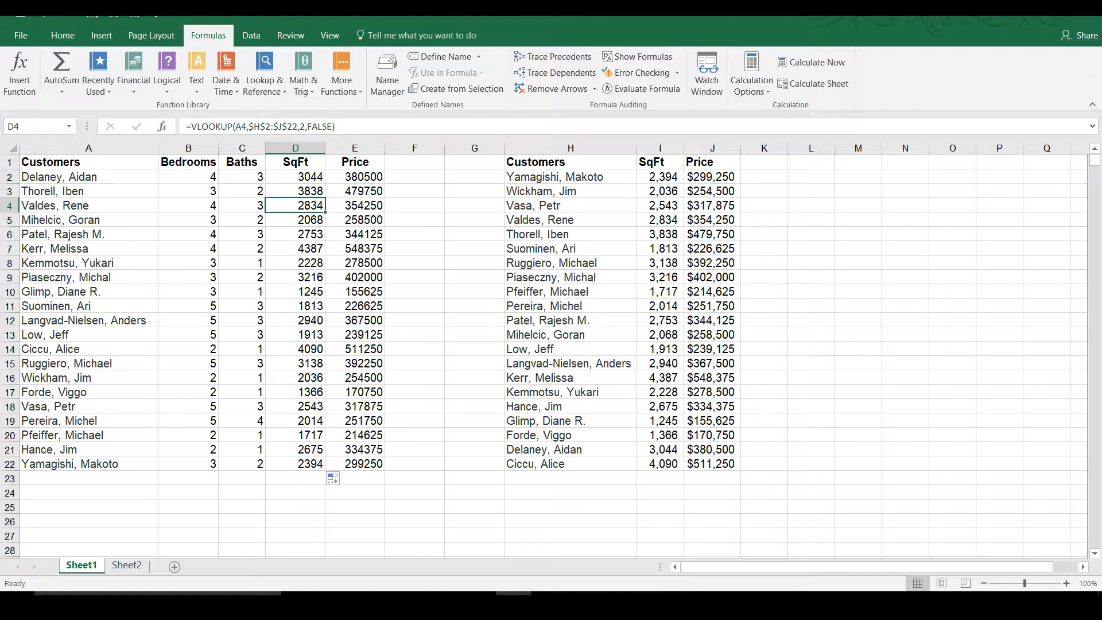
- Begin a VLOOKUP formula in B2 of Sheet2 with A2 as the lookup value and Sheet1!A2:E22 as the table array
{"action": "left_click", "coordinate": [126, 565]}
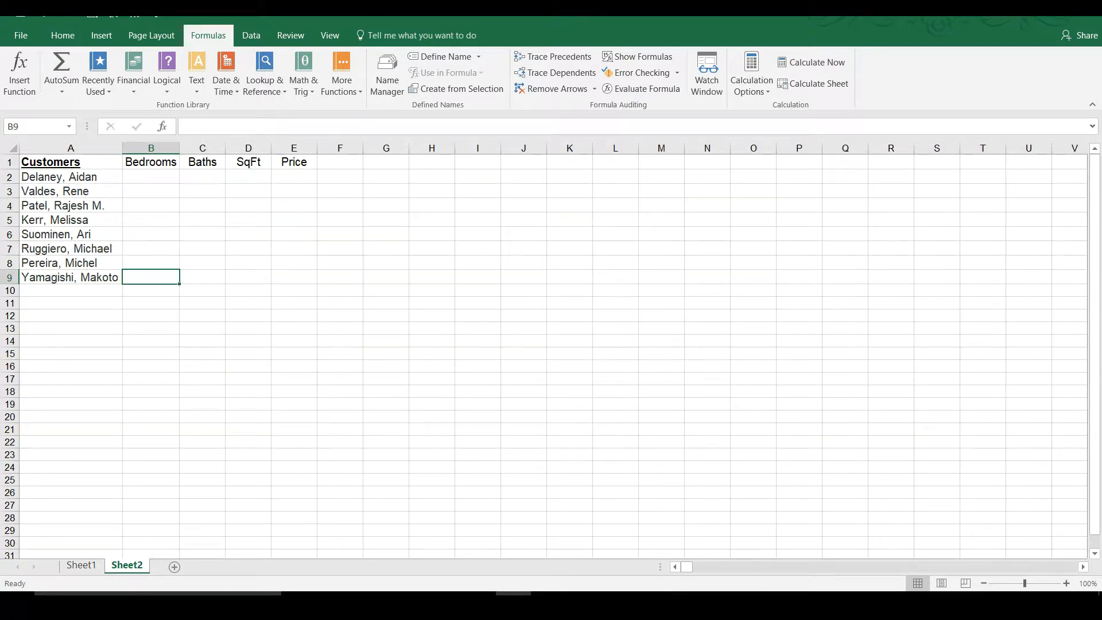
{"action": "left_click", "coordinate": [81, 565]}
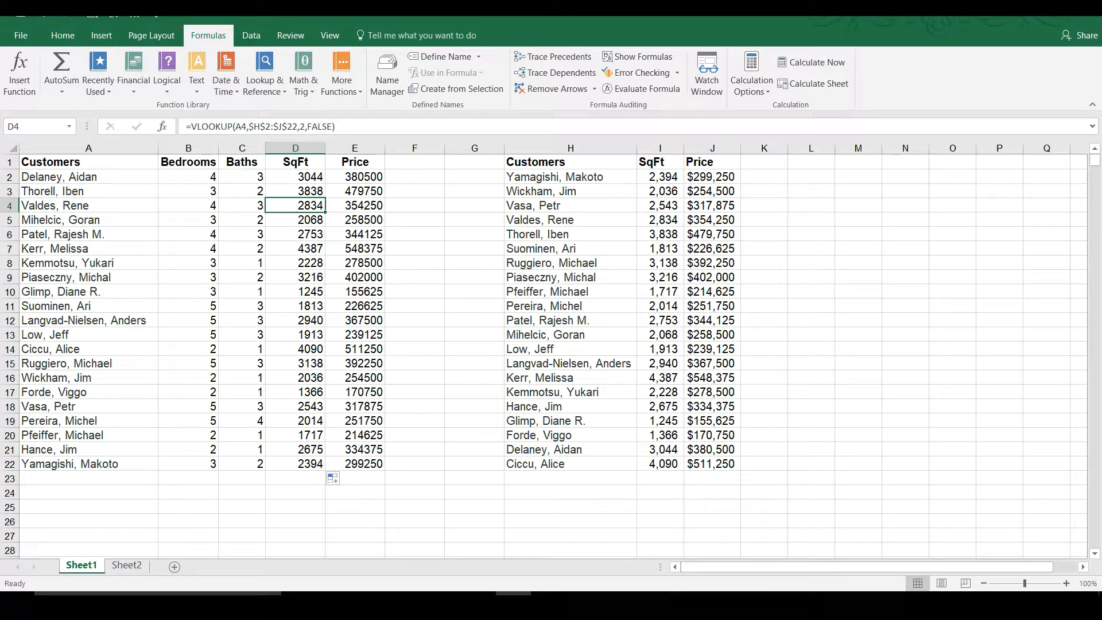
{"action": "left_click", "coordinate": [126, 565]}
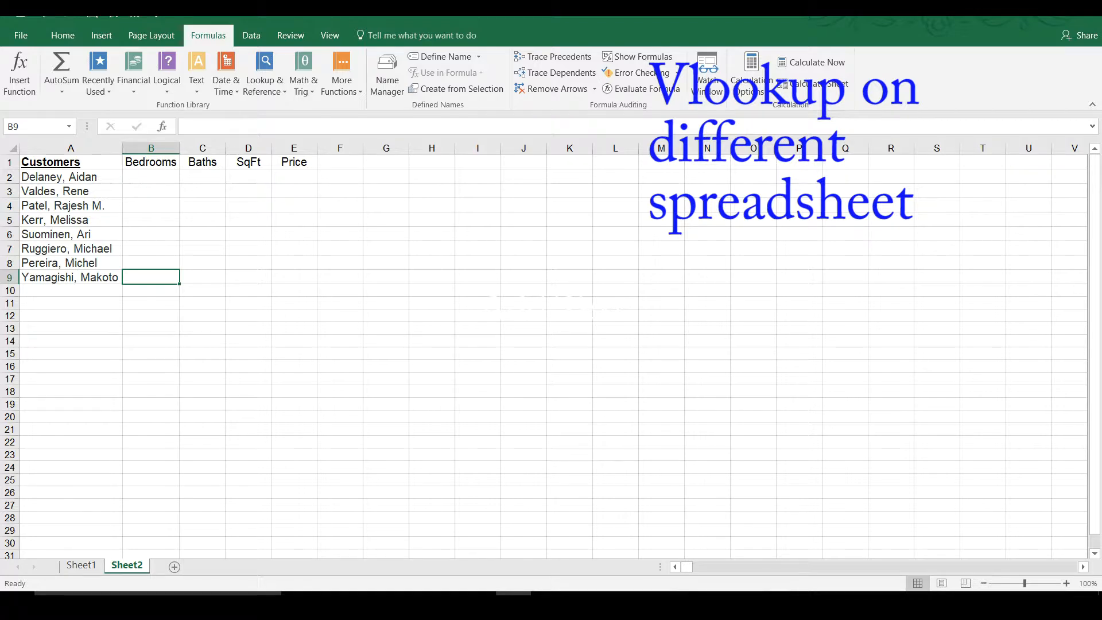
{"action": "left_click", "coordinate": [150, 177]}
{"action": "type", "text": "="}
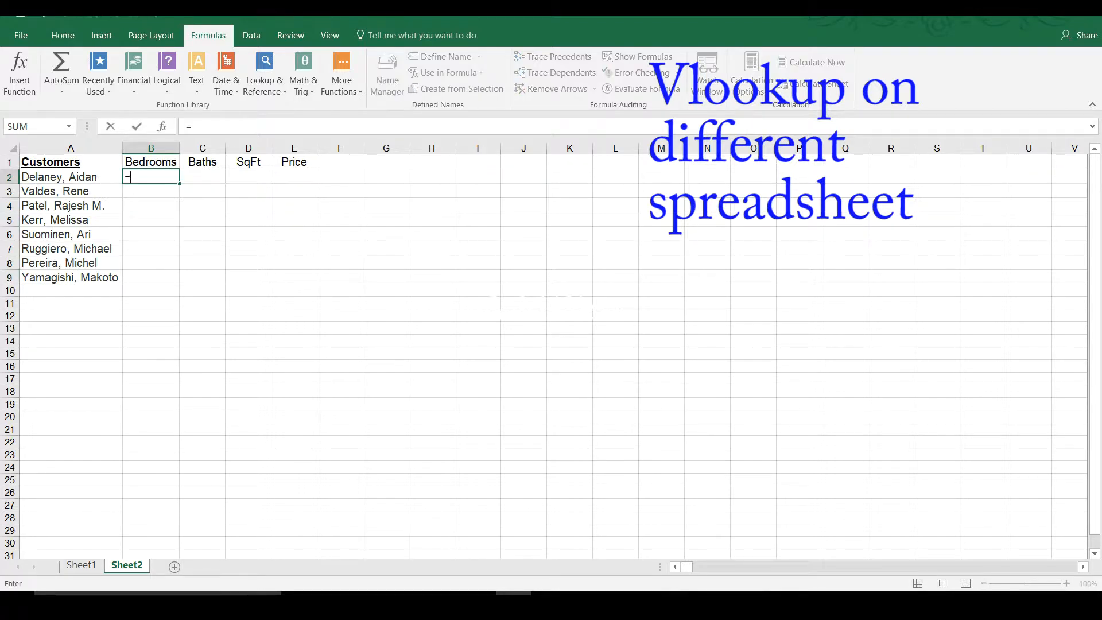
{"action": "type", "text": "vl"}
{"action": "key", "text": "Tab"}
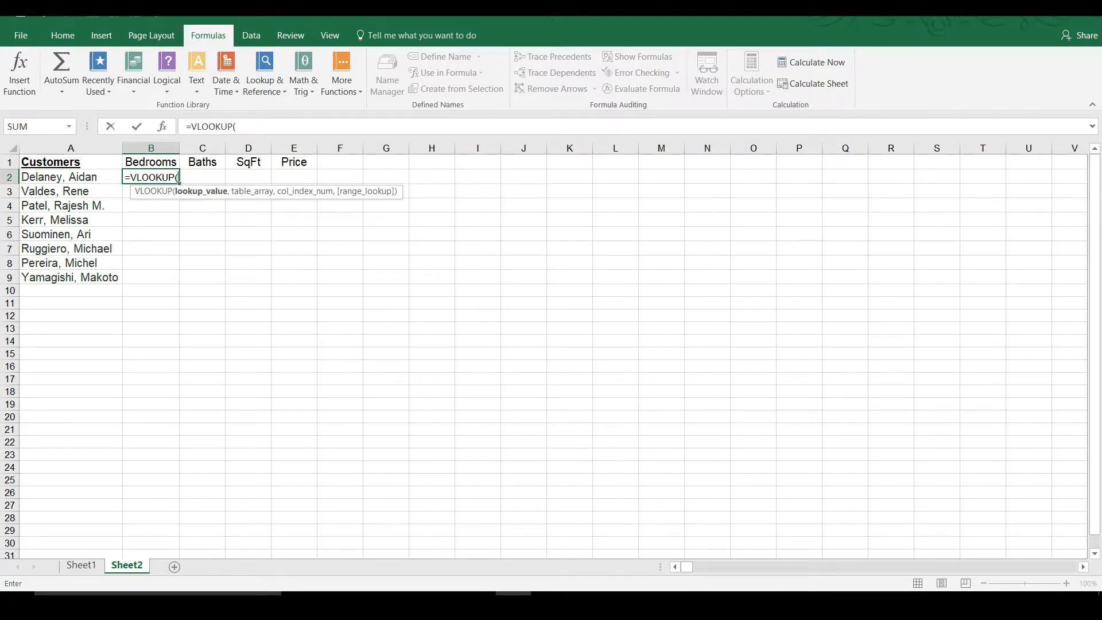
{"action": "left_click", "coordinate": [71, 177]}
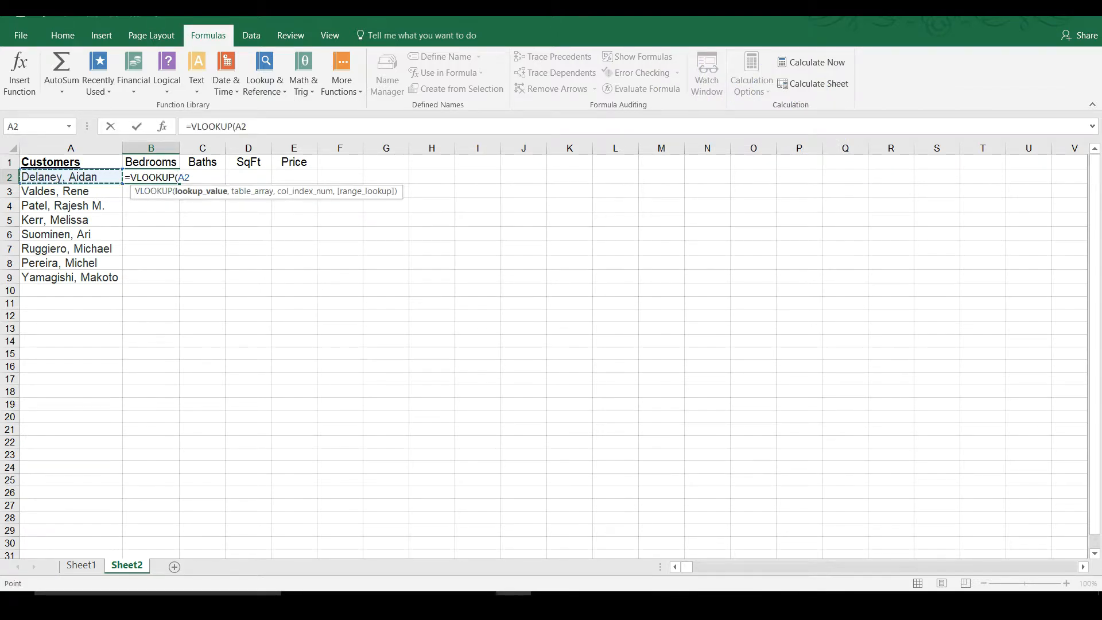
{"action": "type", "text": ","}
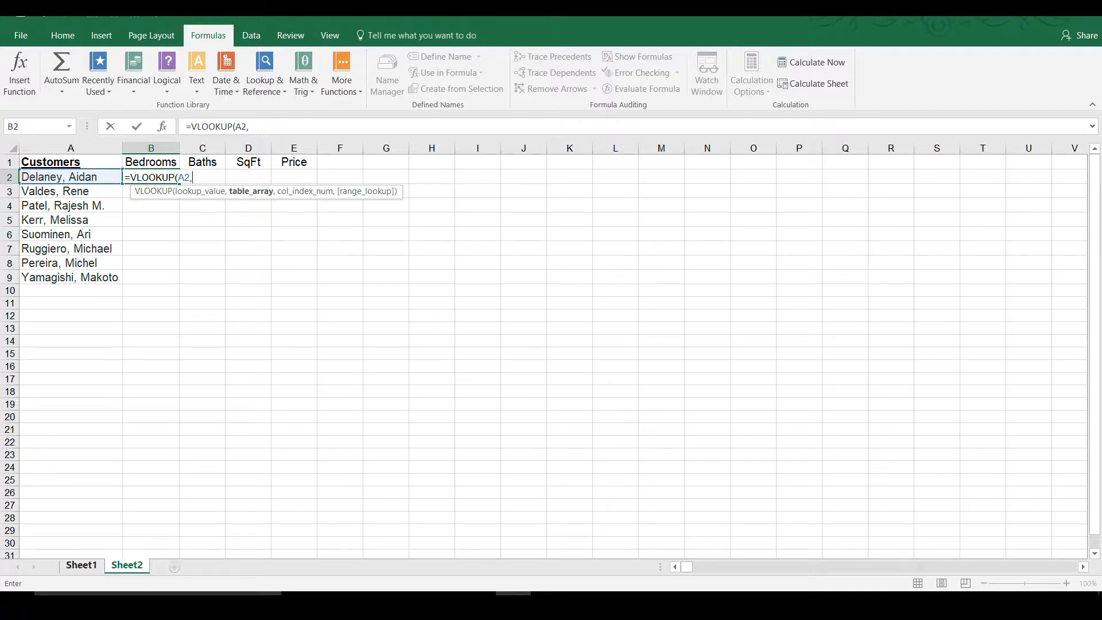
{"action": "left_click", "coordinate": [81, 565]}
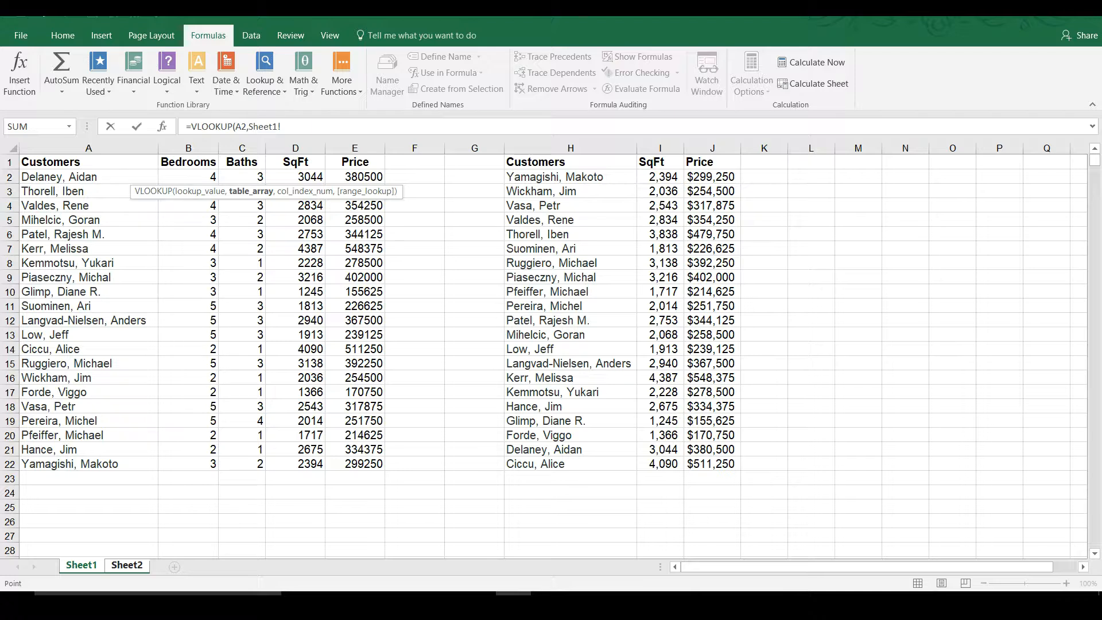
{"action": "left_click_drag", "start_coordinate": [34, 177], "coordinate": [379, 465]}
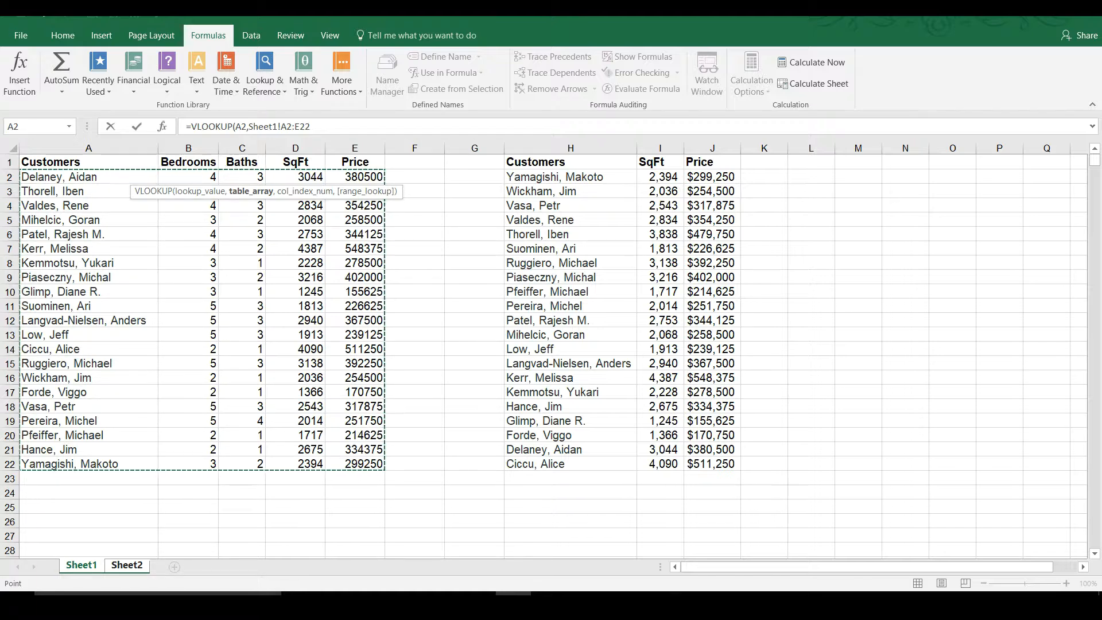
- Complete the Sheet2 B2 formula with column index 2 and FALSE for an exact match, and fill it down the Bedrooms column through row 9
{"action": "type", "text": ","}
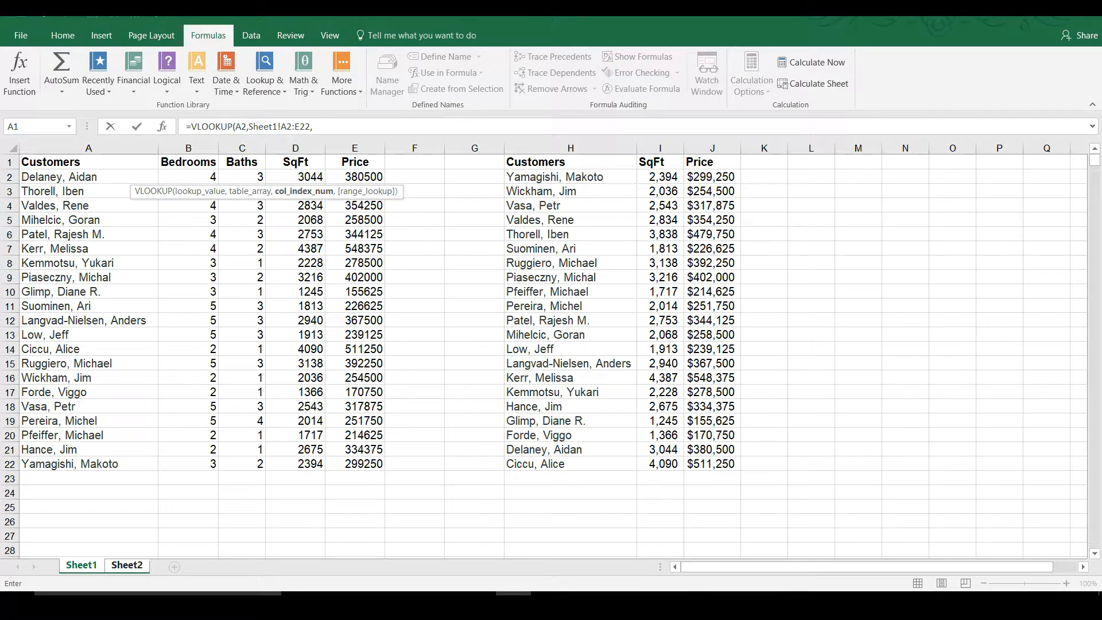
{"action": "type", "text": "2,"}
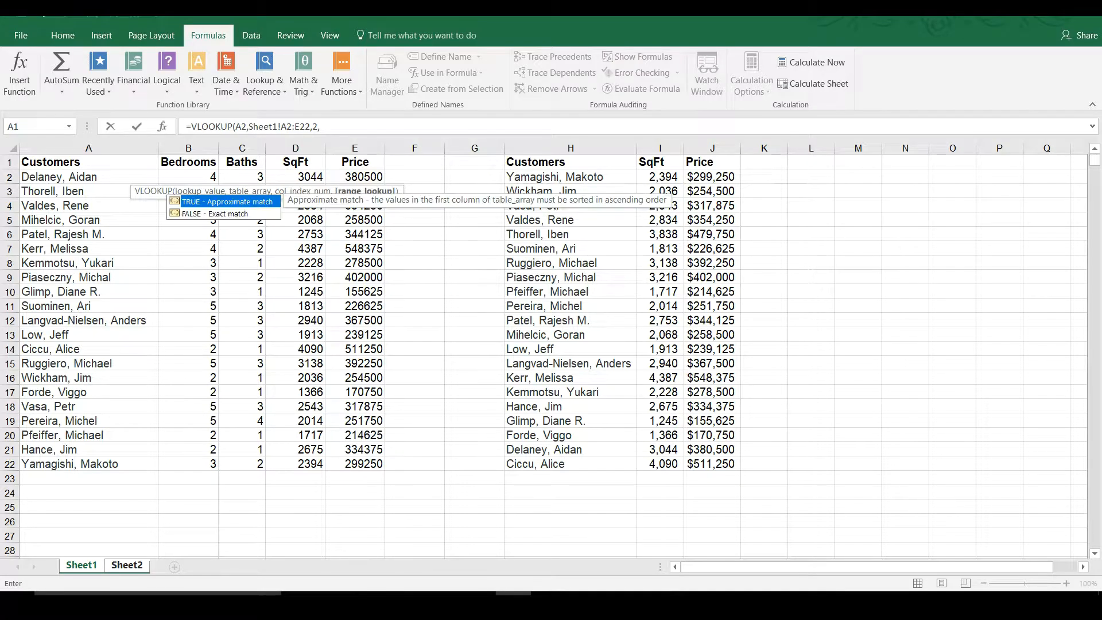
{"action": "type", "text": "false"}
{"action": "key", "text": "Return"}
{"action": "left_click", "coordinate": [151, 177]}
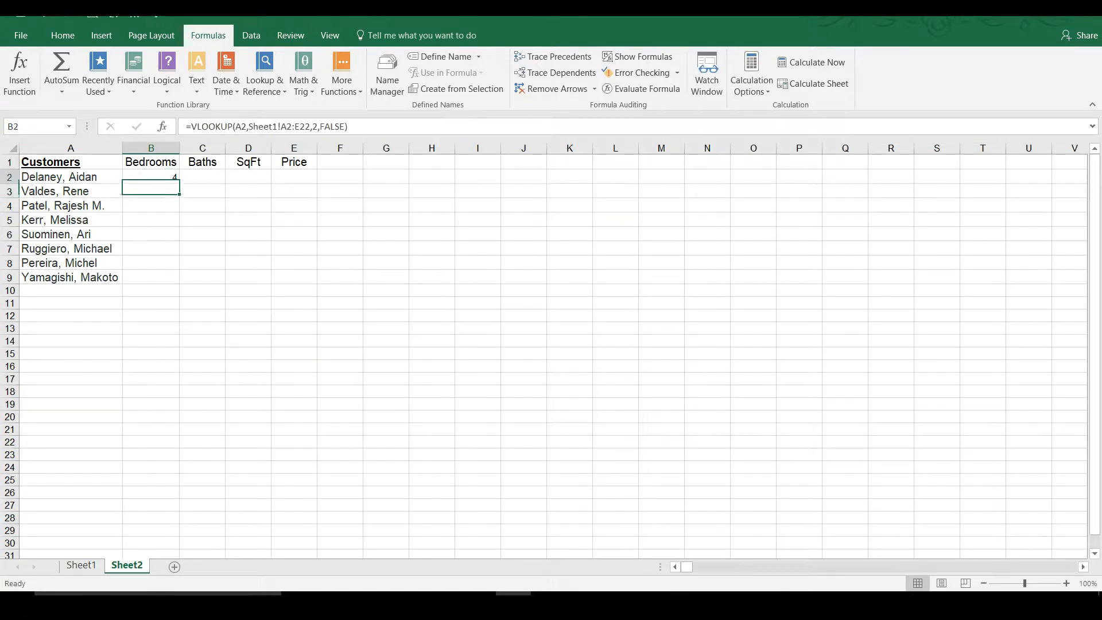
{"action": "left_click_drag", "start_coordinate": [180, 183], "coordinate": [178, 281]}
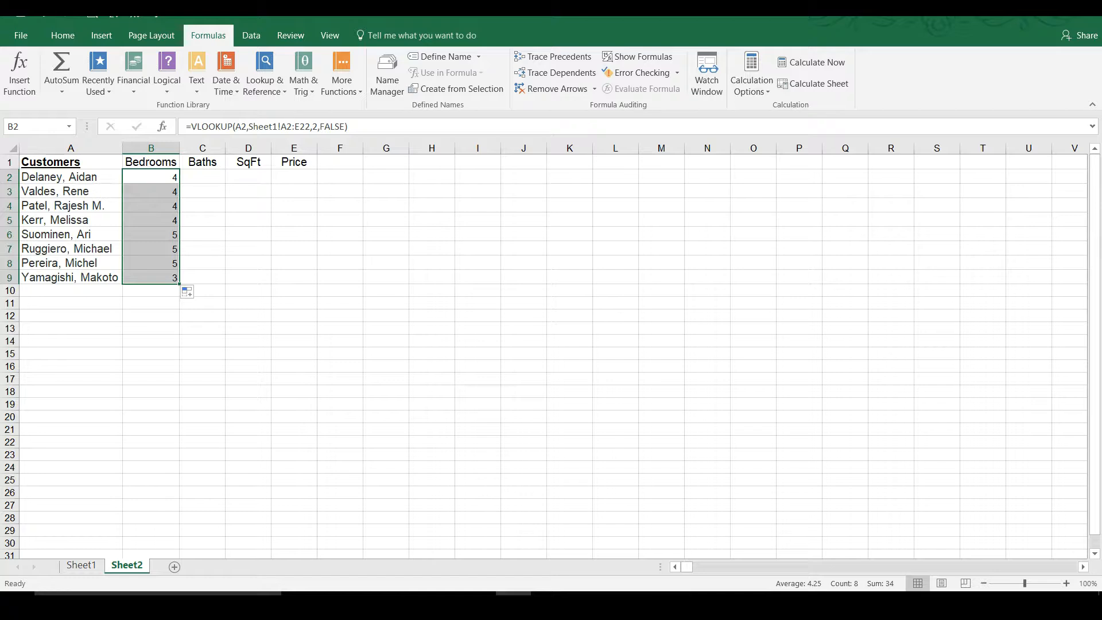
- Begin a VLOOKUP formula in C2 of Sheet2 with A2 as the lookup value and Sheet1!A2:E22 as the table array
{"action": "left_click", "coordinate": [202, 177]}
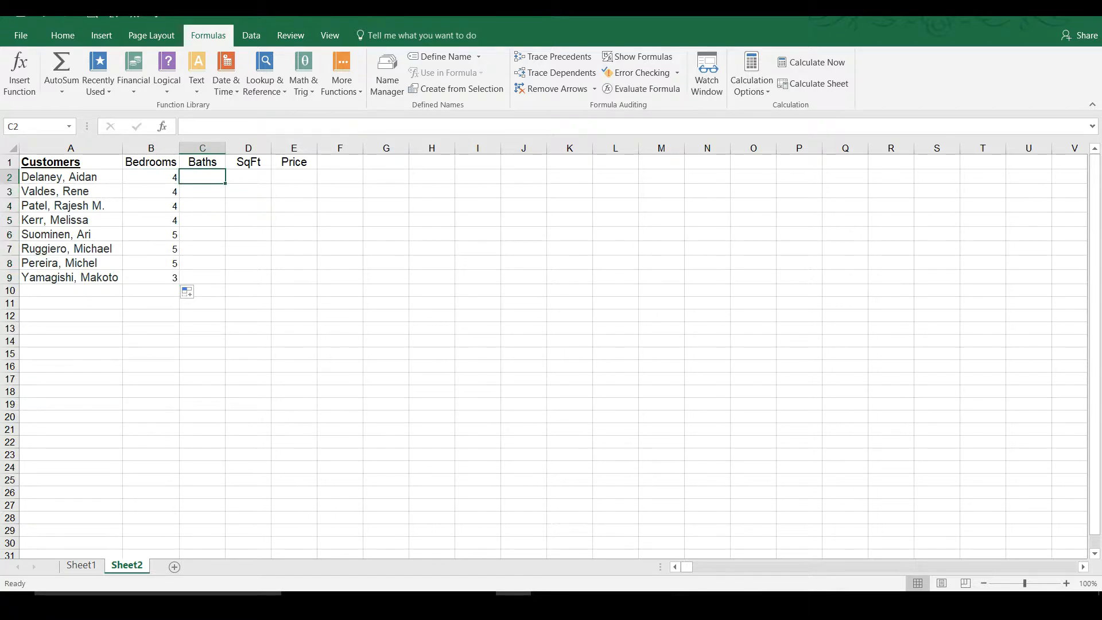
{"action": "type", "text": "="}
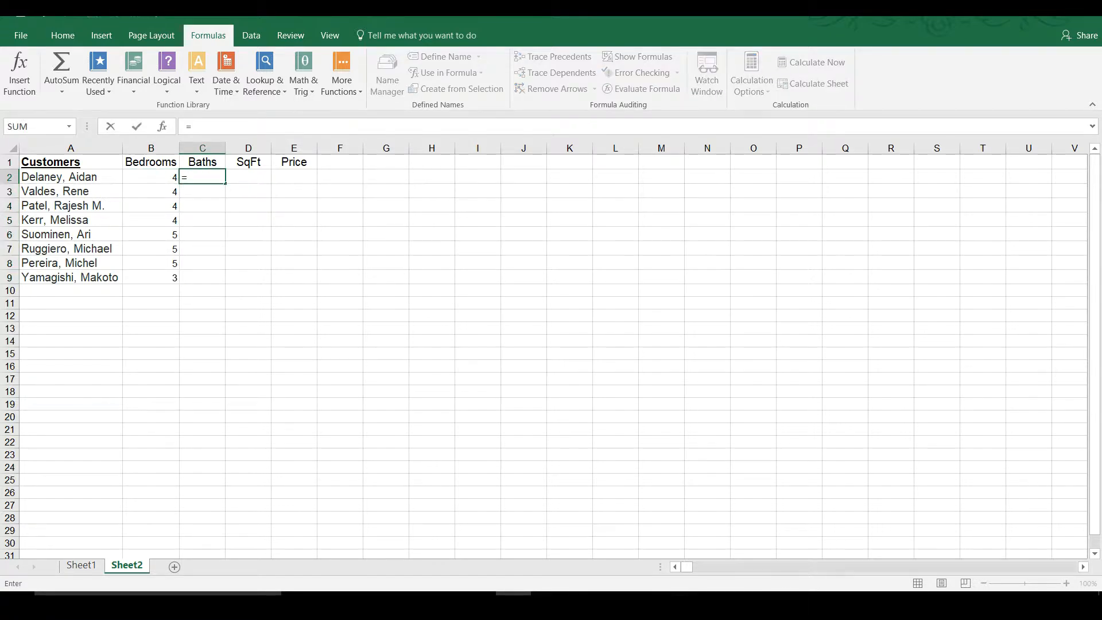
{"action": "type", "text": "vl"}
{"action": "key", "text": "Tab"}
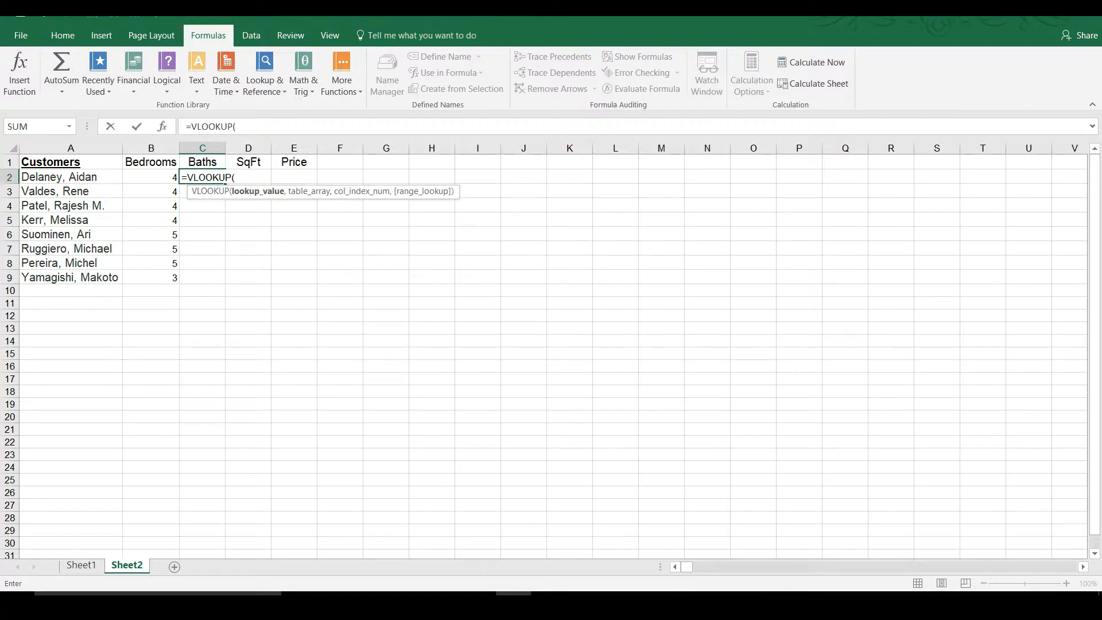
{"action": "left_click", "coordinate": [70, 177]}
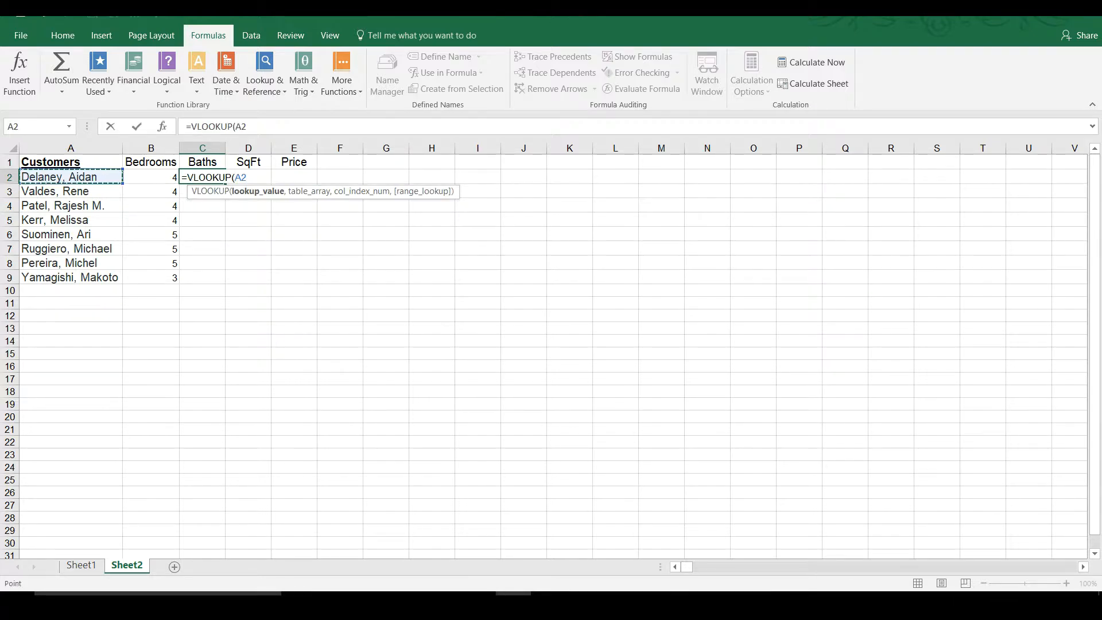
{"action": "type", "text": ","}
{"action": "left_click", "coordinate": [81, 565]}
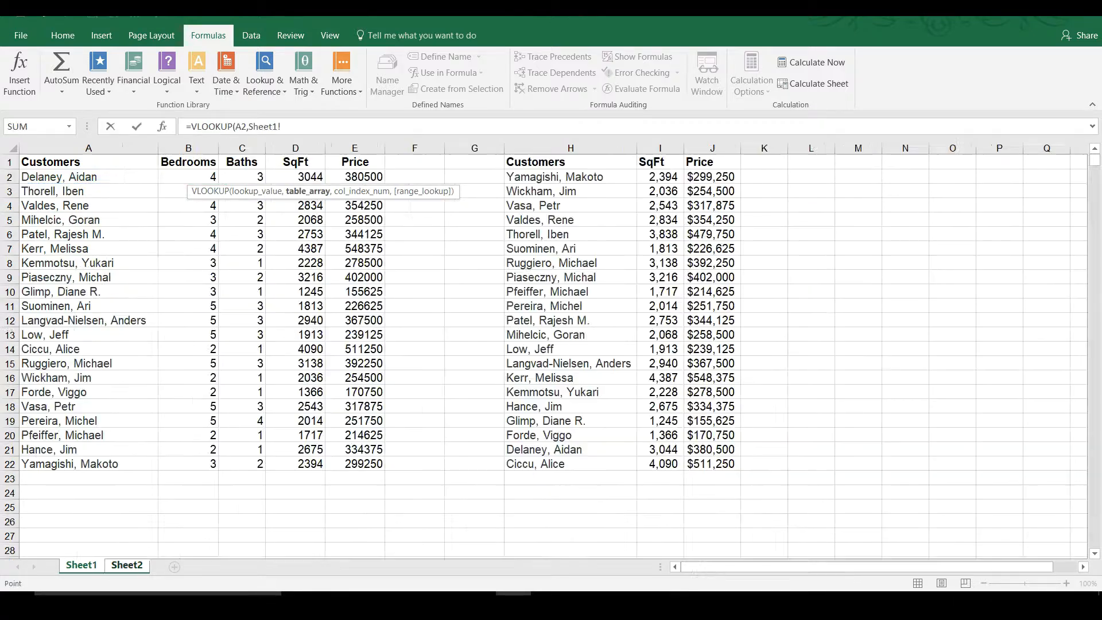
{"action": "left_click_drag", "start_coordinate": [63, 176], "coordinate": [372, 465]}
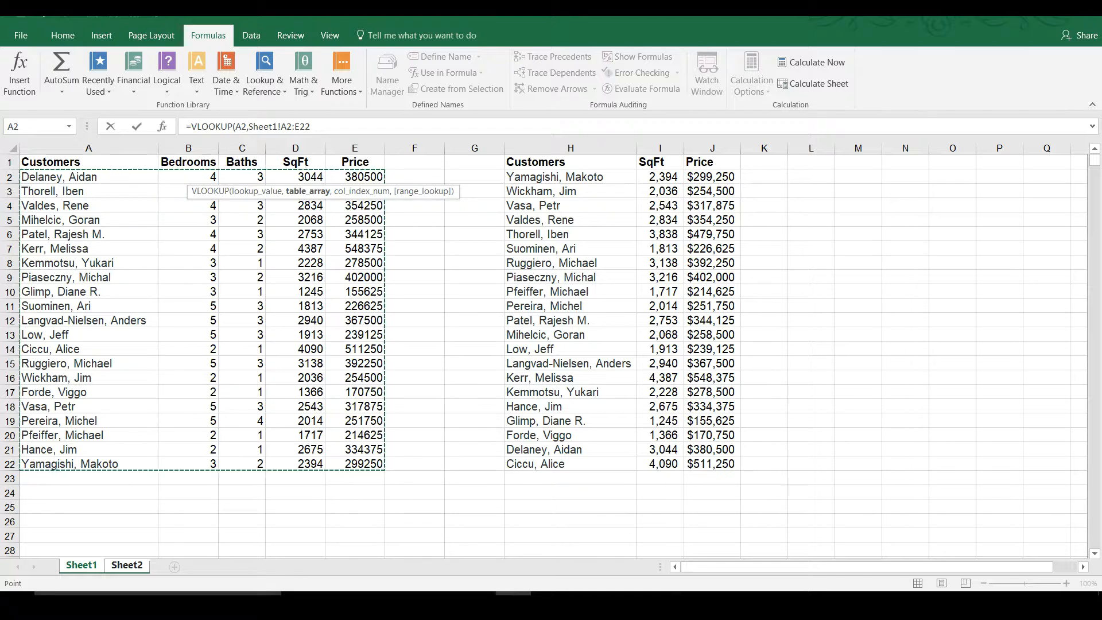
- Complete the Sheet2 C2 formula with column index 3 and FALSE for an exact match, and fill it down the Baths column through row 9
{"action": "type", "text": ","}
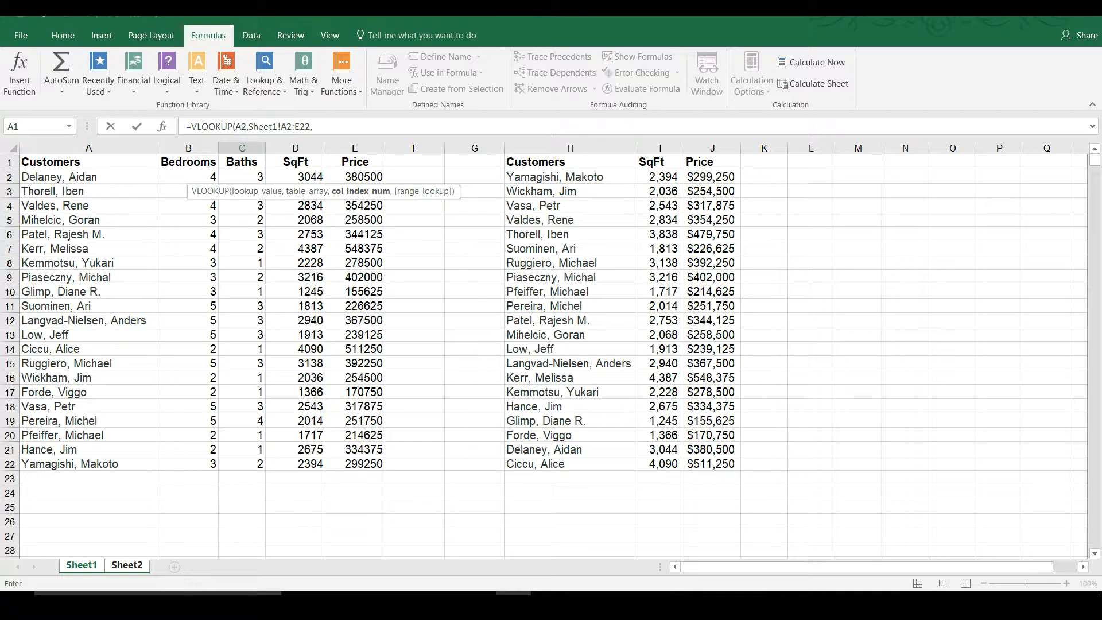
{"action": "type", "text": "3,"}
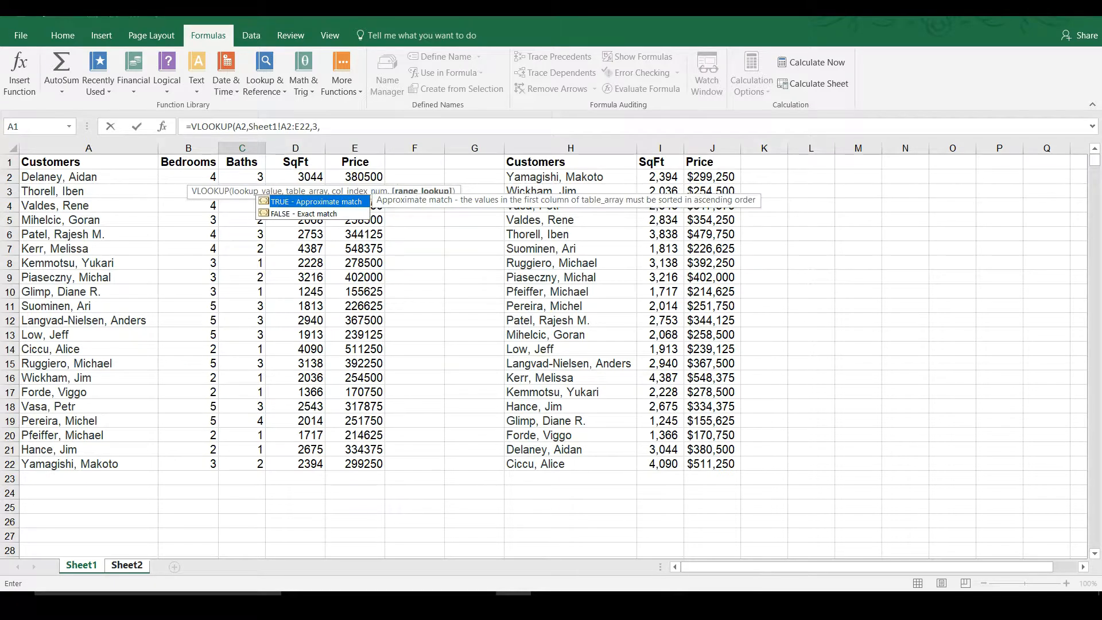
{"action": "type", "text": "false"}
{"action": "key", "text": "Return"}
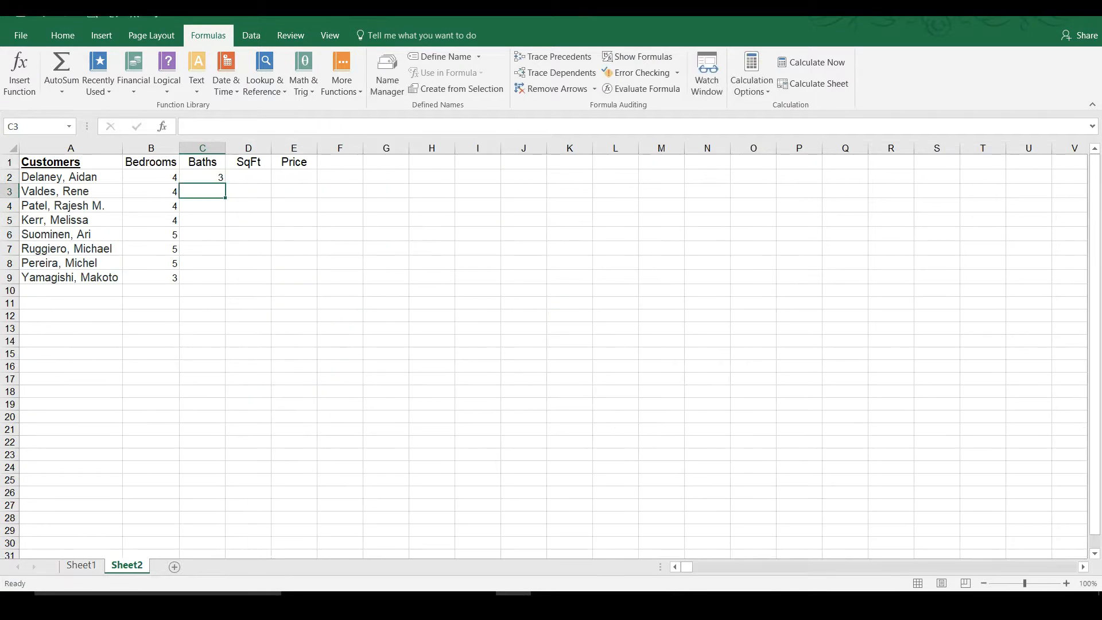
{"action": "key", "text": "Up"}
{"action": "double_click", "coordinate": [226, 183]}
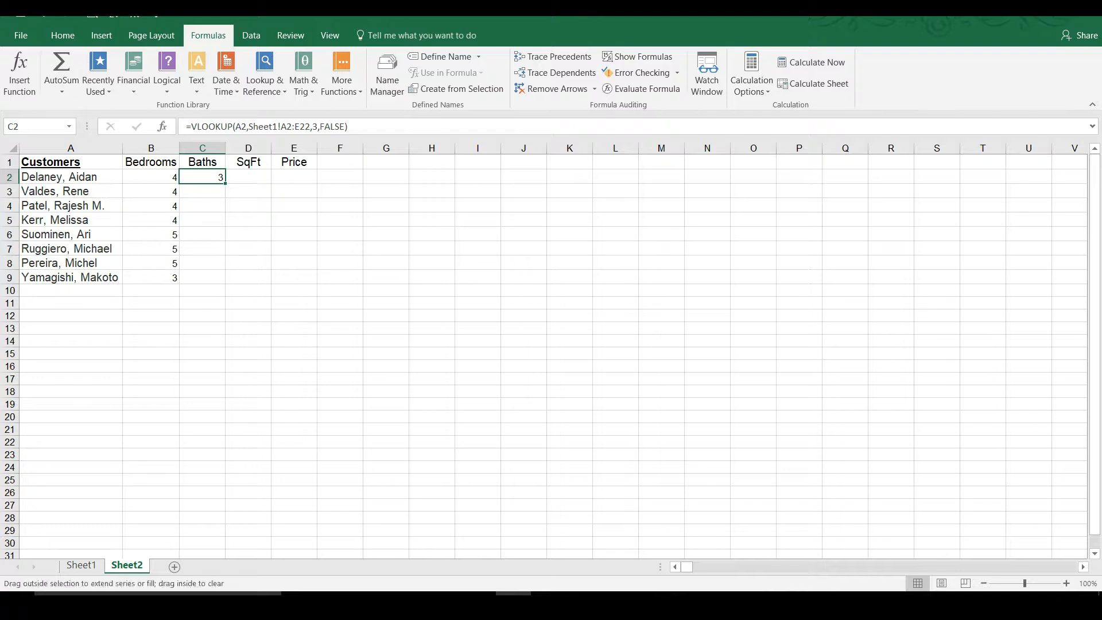
{"action": "left_click", "coordinate": [202, 177]}
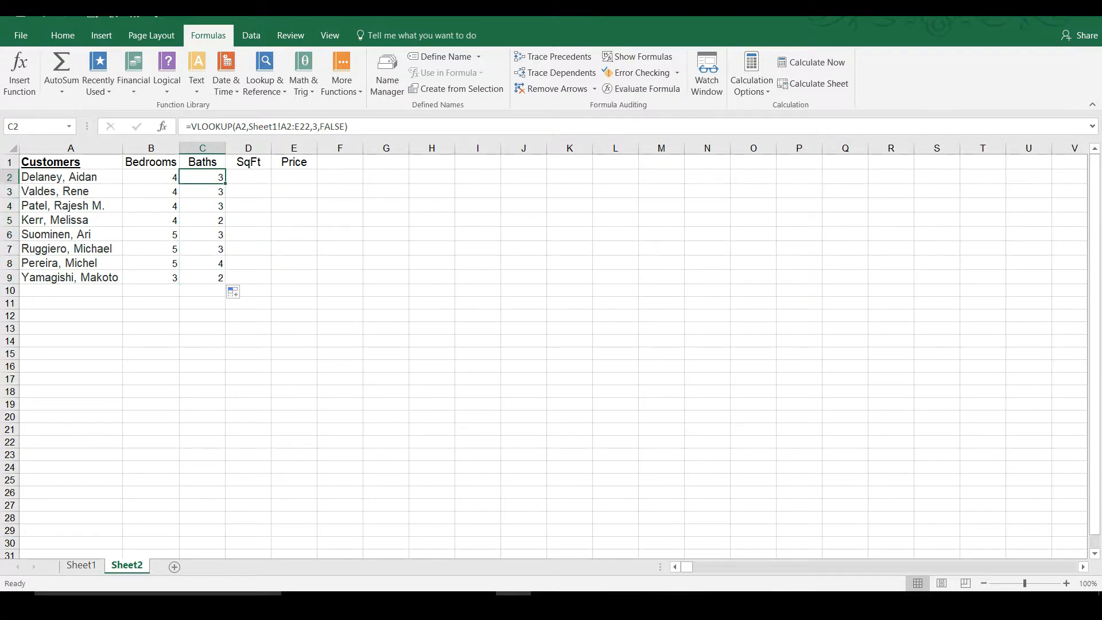
{"action": "left_click", "coordinate": [81, 566]}
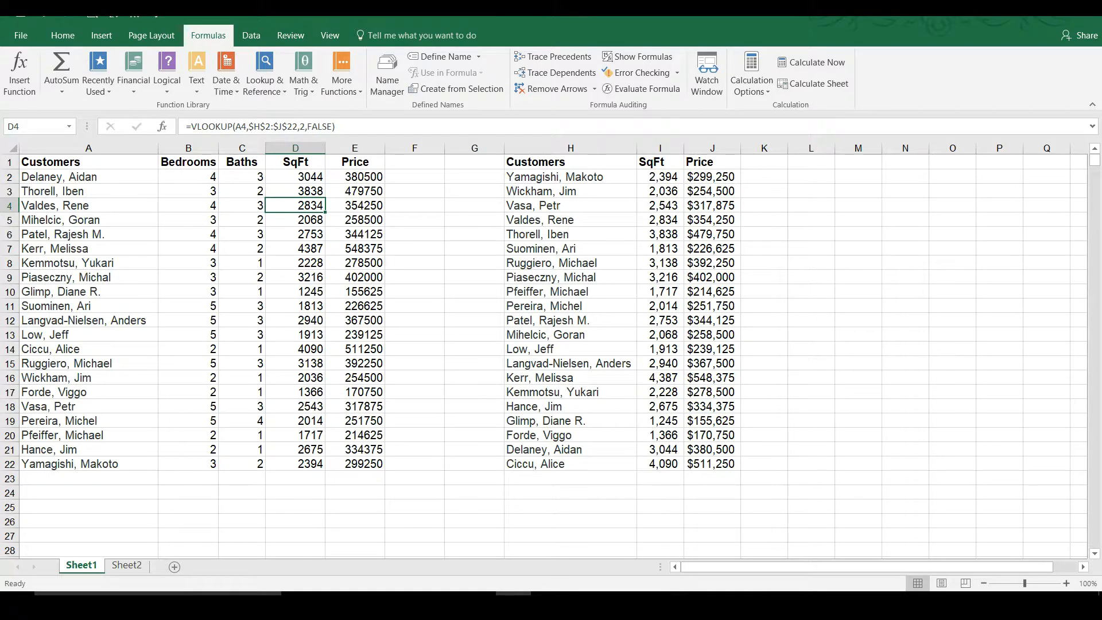
{"action": "left_click", "coordinate": [127, 565]}
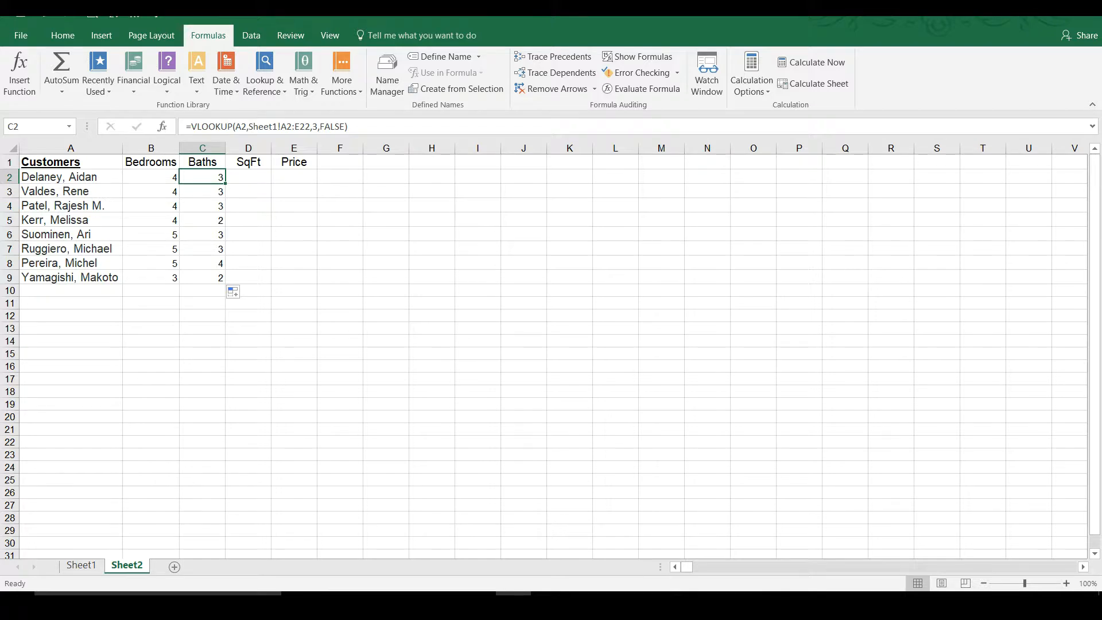
{"action": "left_click", "coordinate": [248, 176]}
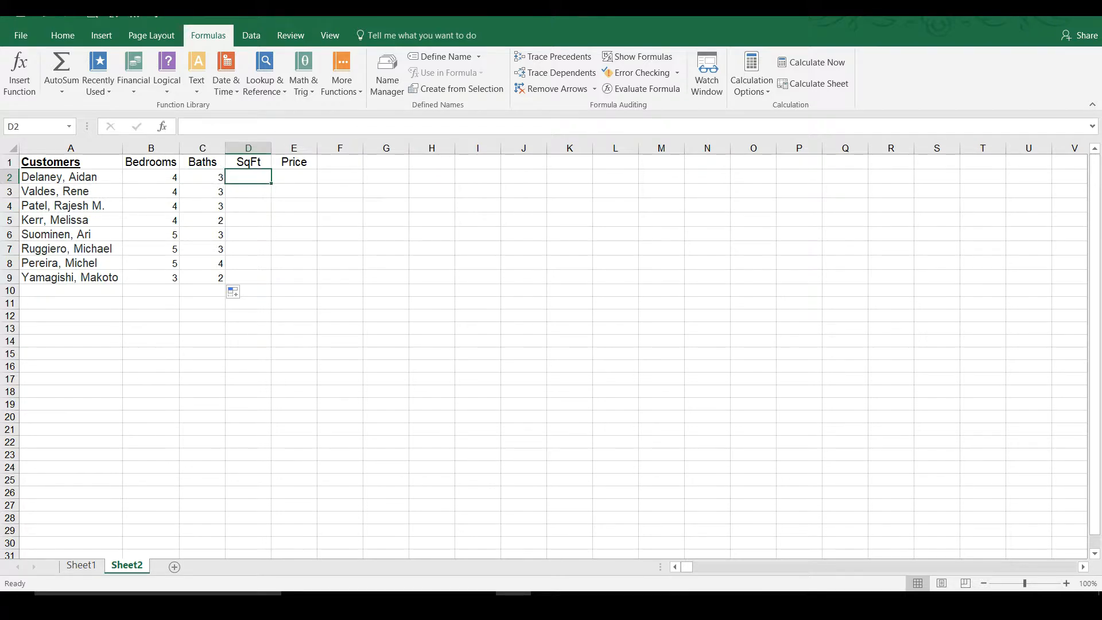
{"action": "left_click", "coordinate": [294, 176]}
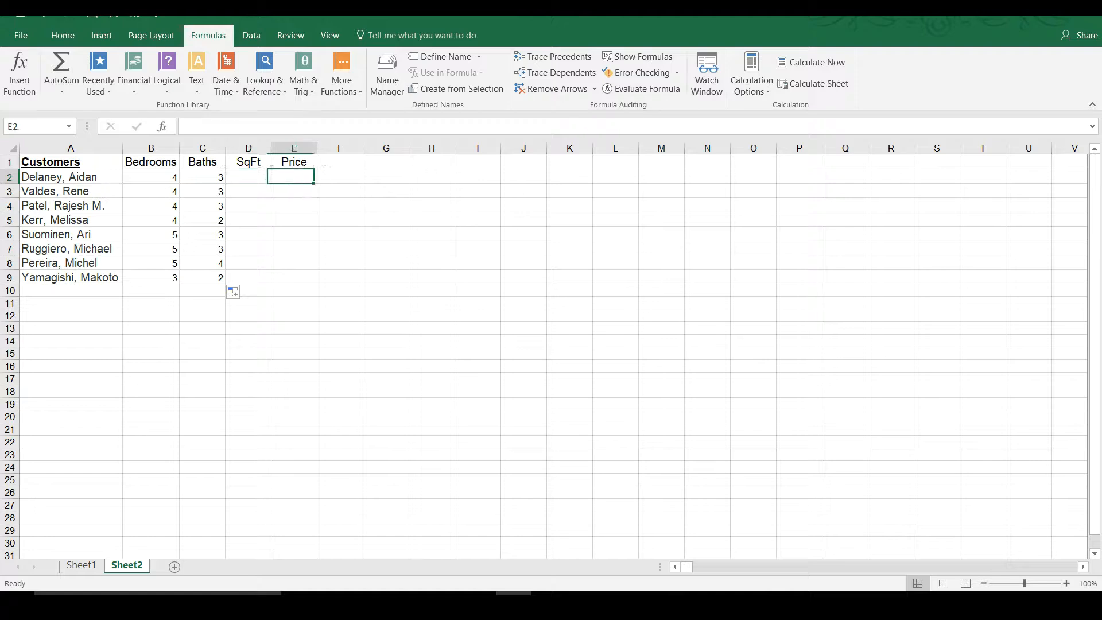
- Define the name customers for the SqFt and Price lookup table in H2:J22 on Sheet1
{"action": "left_click", "coordinate": [81, 565]}
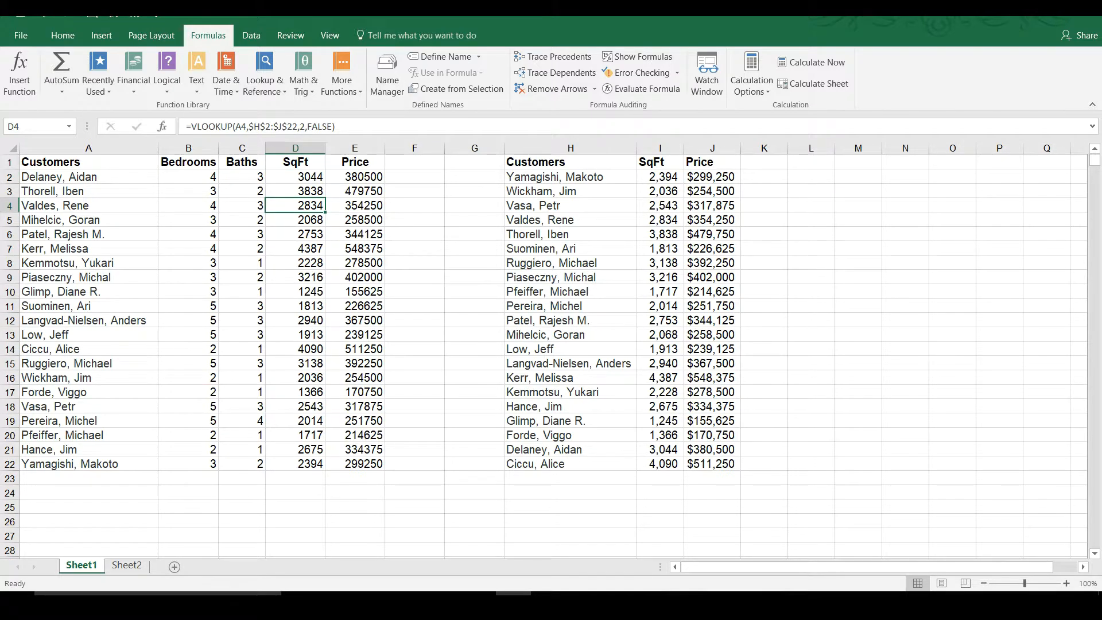
{"action": "left_click", "coordinate": [660, 177]}
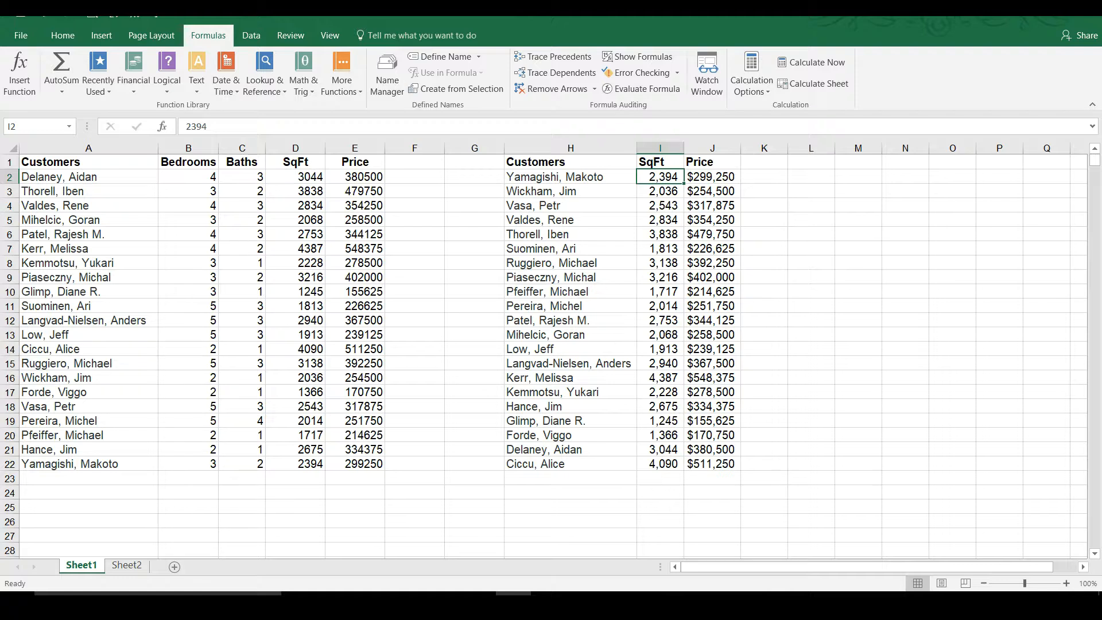
{"action": "left_click_drag", "start_coordinate": [570, 176], "coordinate": [712, 463]}
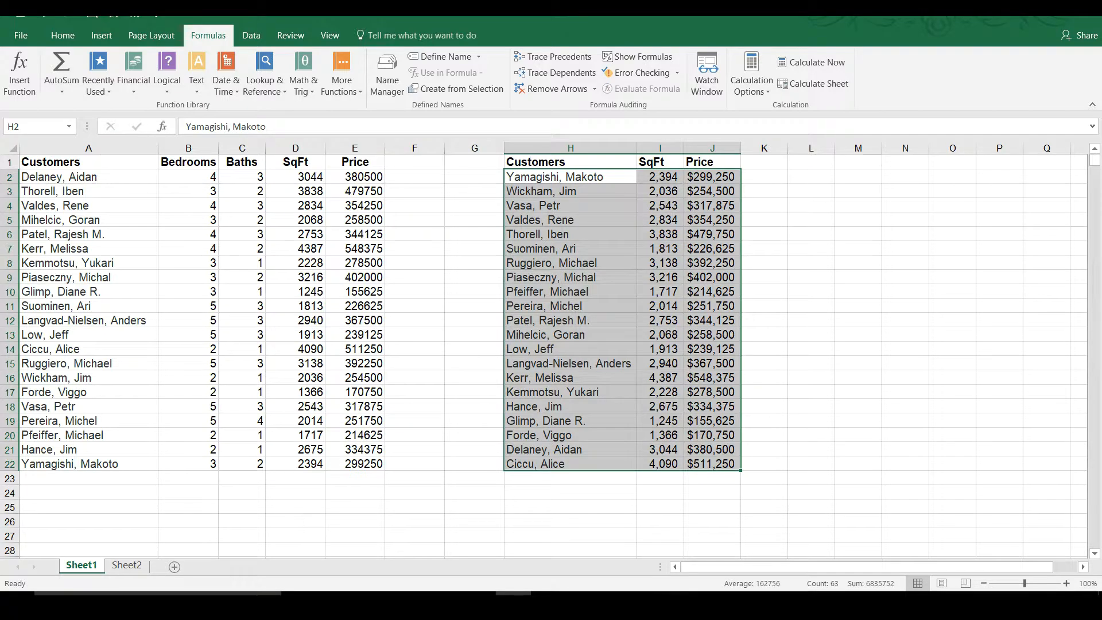
{"action": "left_click", "coordinate": [35, 126]}
{"action": "type", "text": "customers"}
{"action": "key", "text": "Return"}
{"action": "left_click", "coordinate": [474, 320]}
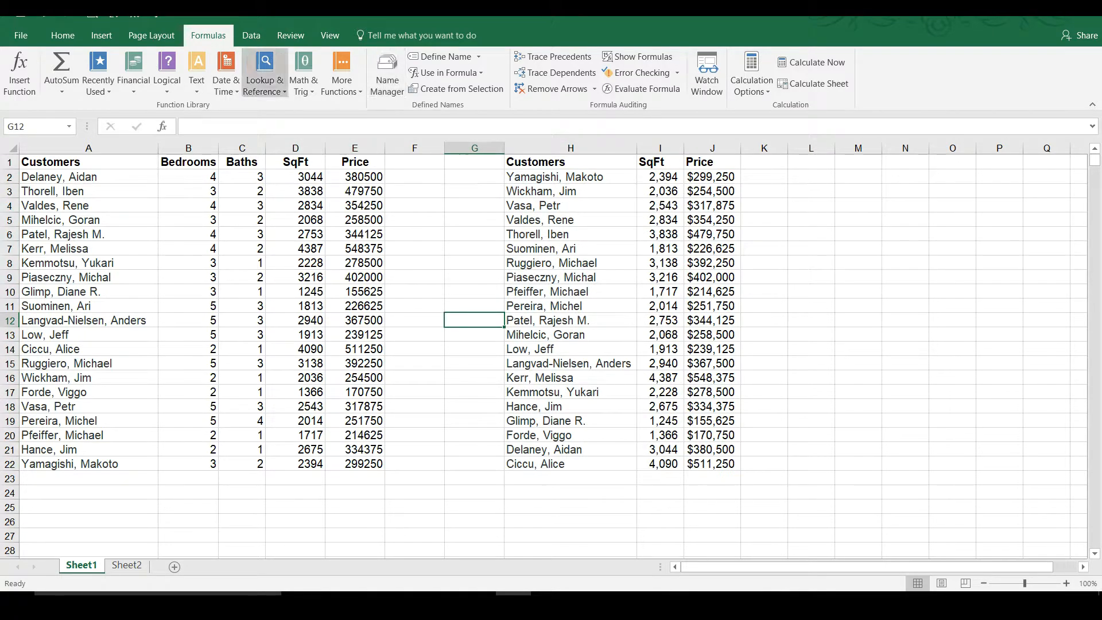
- Check the customers named range in the Name Manager, jump to it by its name, and select the SqFt formula in D2
{"action": "left_click", "coordinate": [387, 73]}
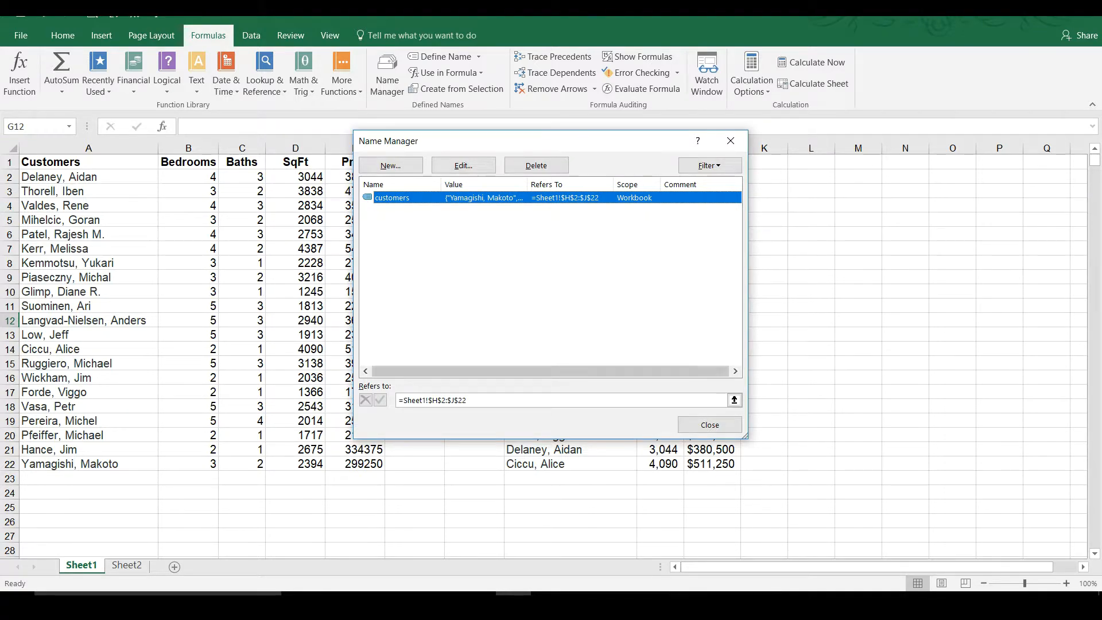
{"action": "left_click", "coordinate": [709, 424]}
{"action": "left_click", "coordinate": [69, 126]}
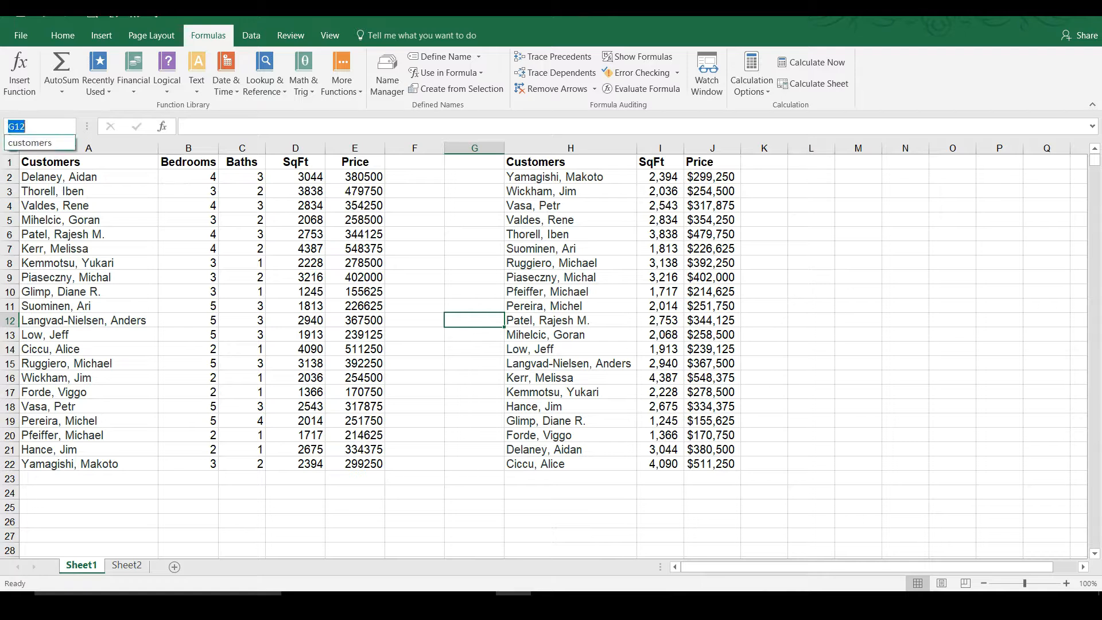
{"action": "left_click", "coordinate": [35, 142]}
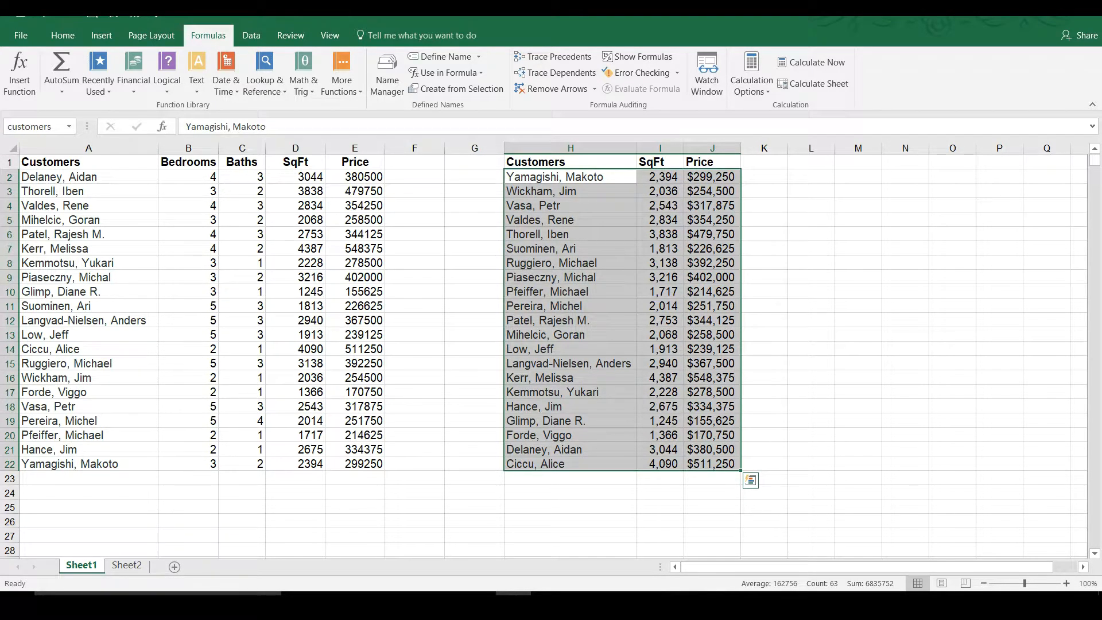
{"action": "left_click", "coordinate": [295, 177]}
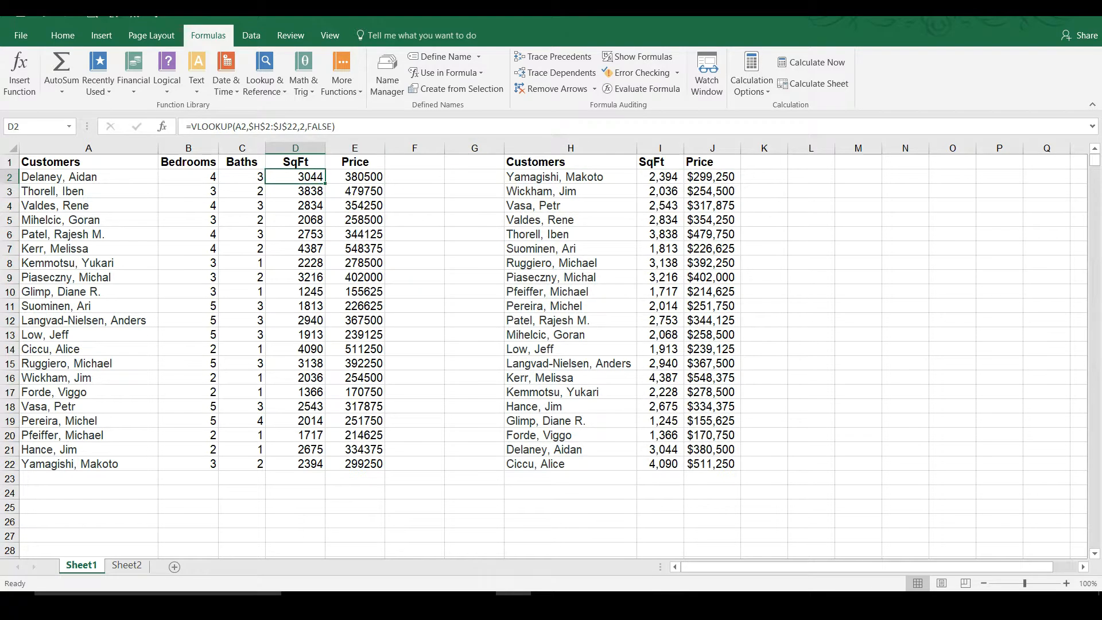